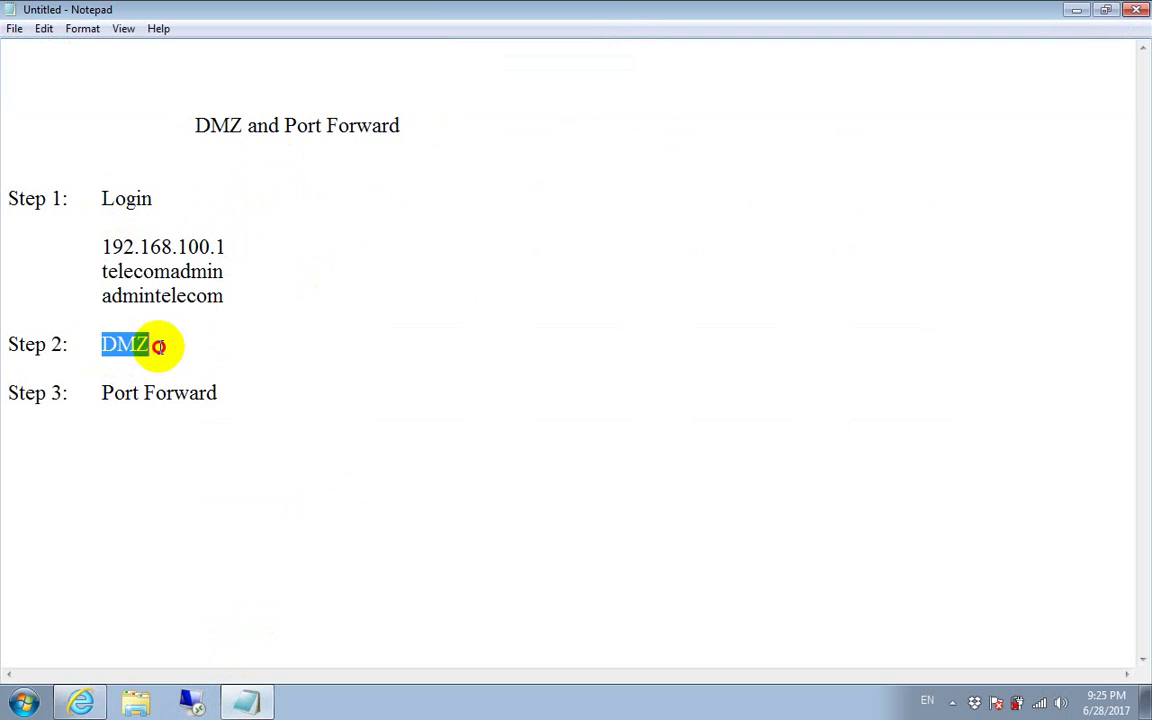
Step: Highlight the DMZ and Port Forward steps and the router address 192.168.100.1 in the notes
left_click_drag(104, 392, 249, 399)
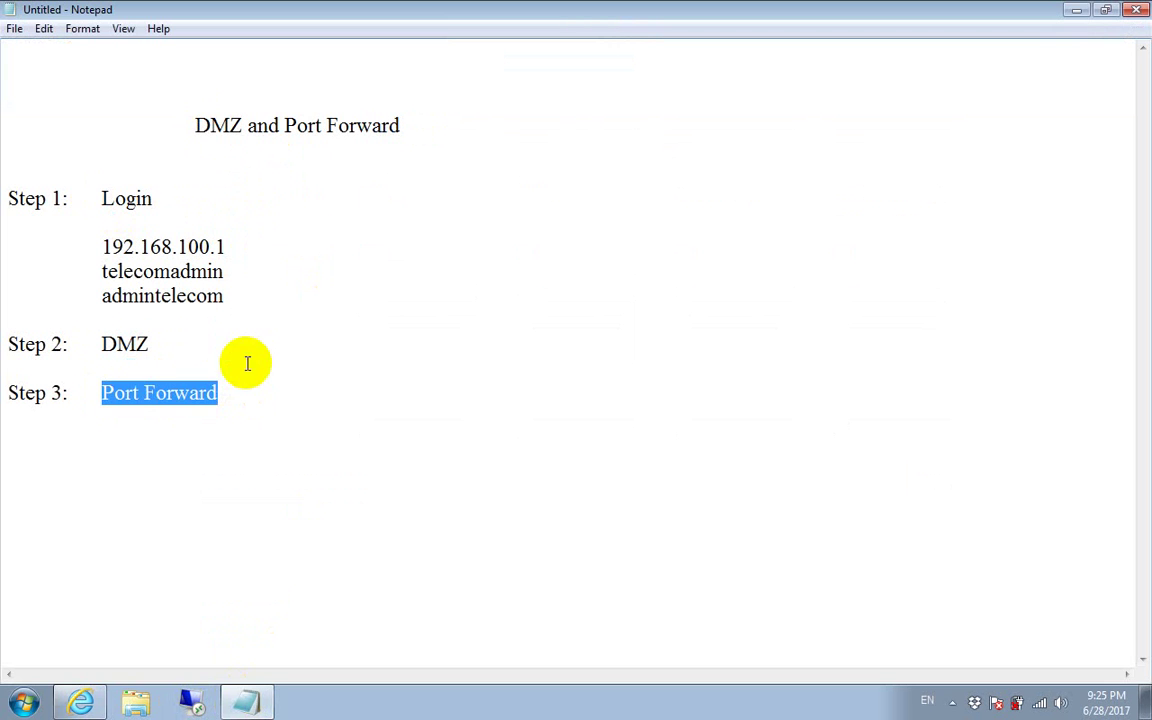
left_click(158, 201)
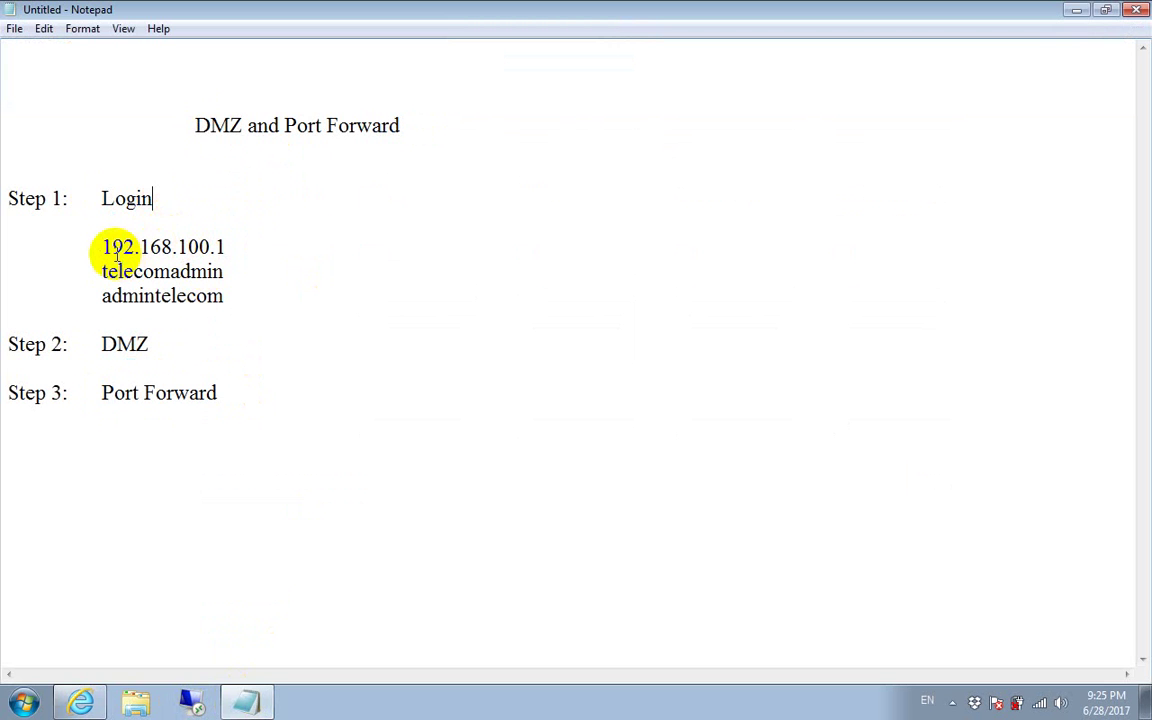
left_click_drag(99, 247, 230, 250)
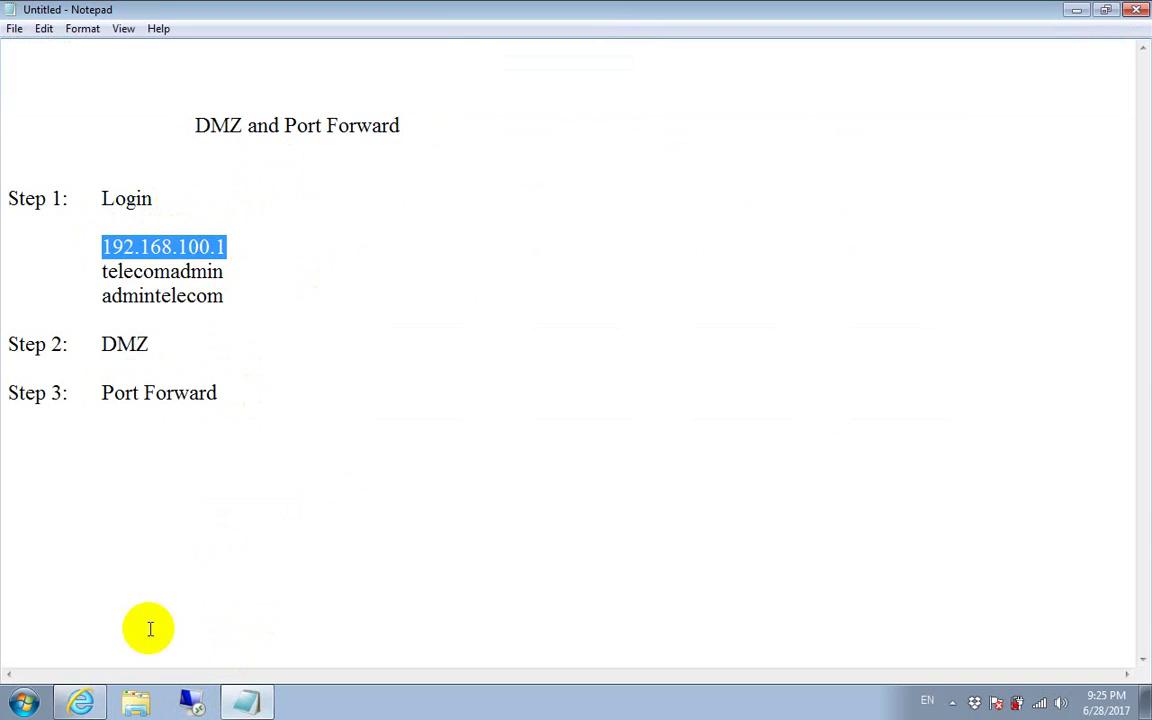
Step: Load the router page at 192.168.100.1 in Internet Explorer
left_click(80, 702)
type("192.168.100.1/")
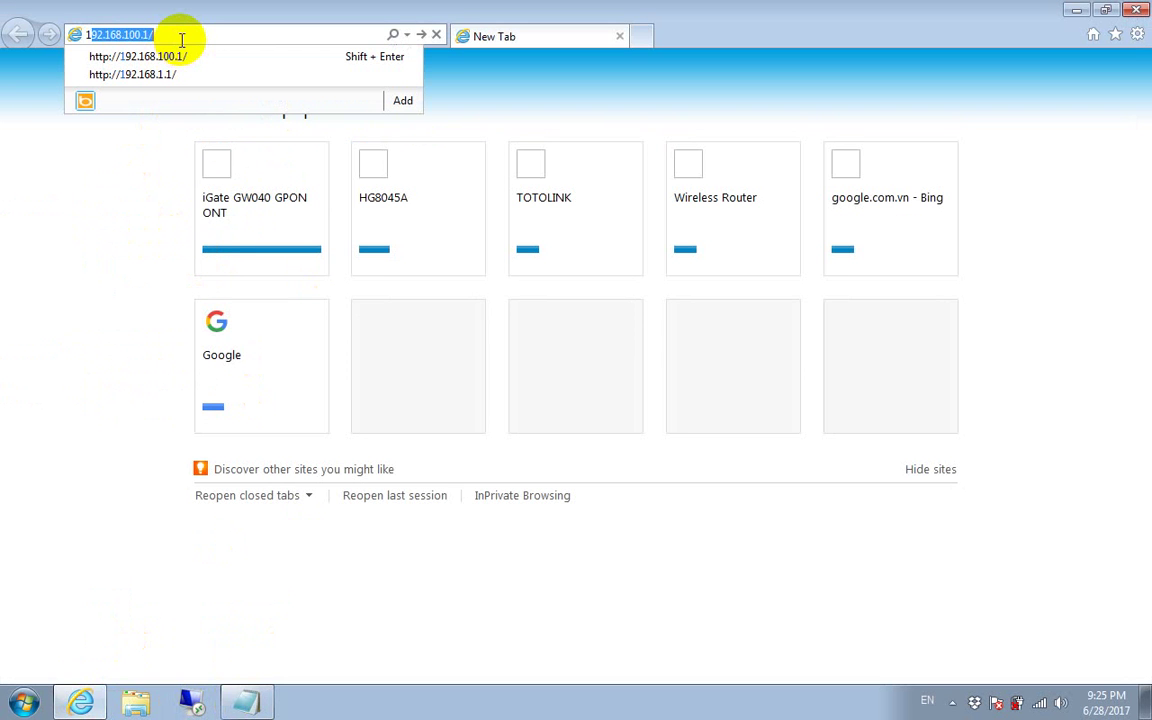
left_click(182, 39)
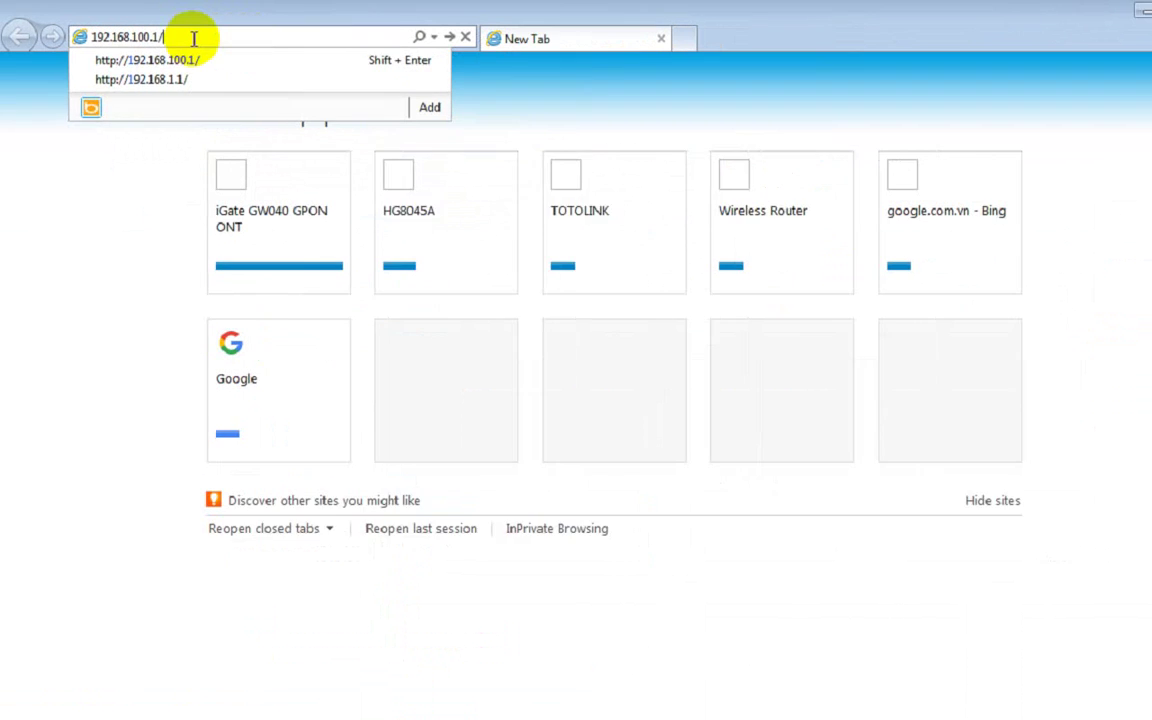
key("Return")
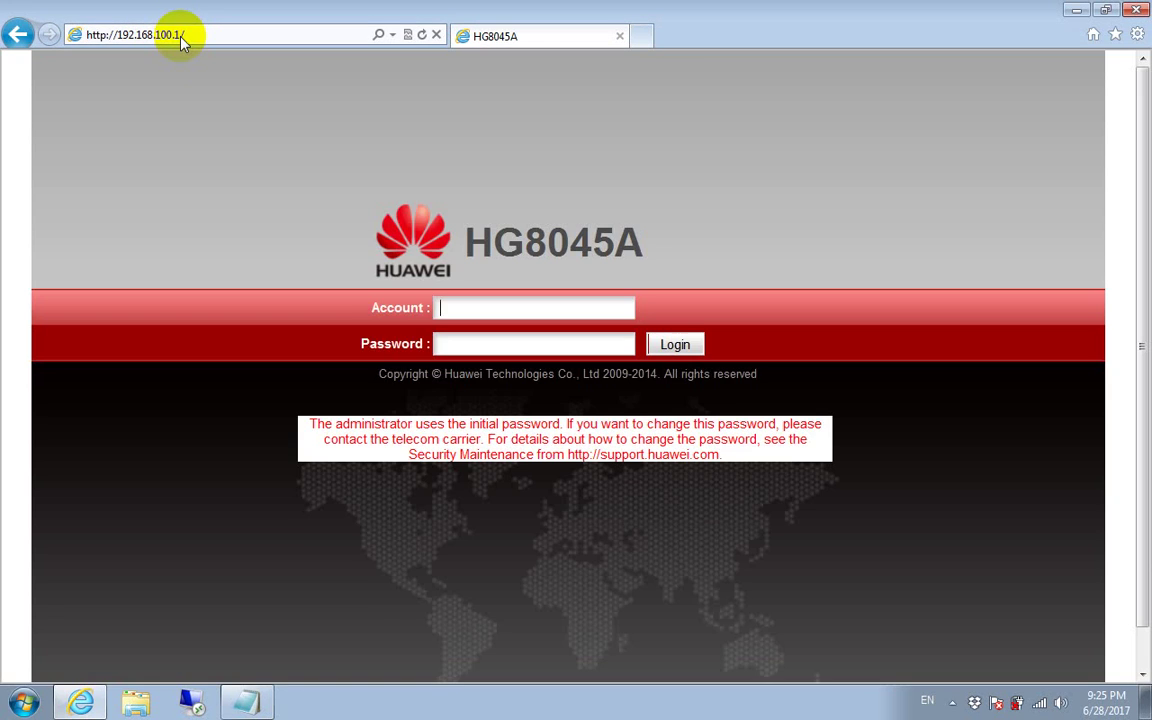
Step: Highlight the login account and password lines in the notes, then return to the login page
left_click(280, 706)
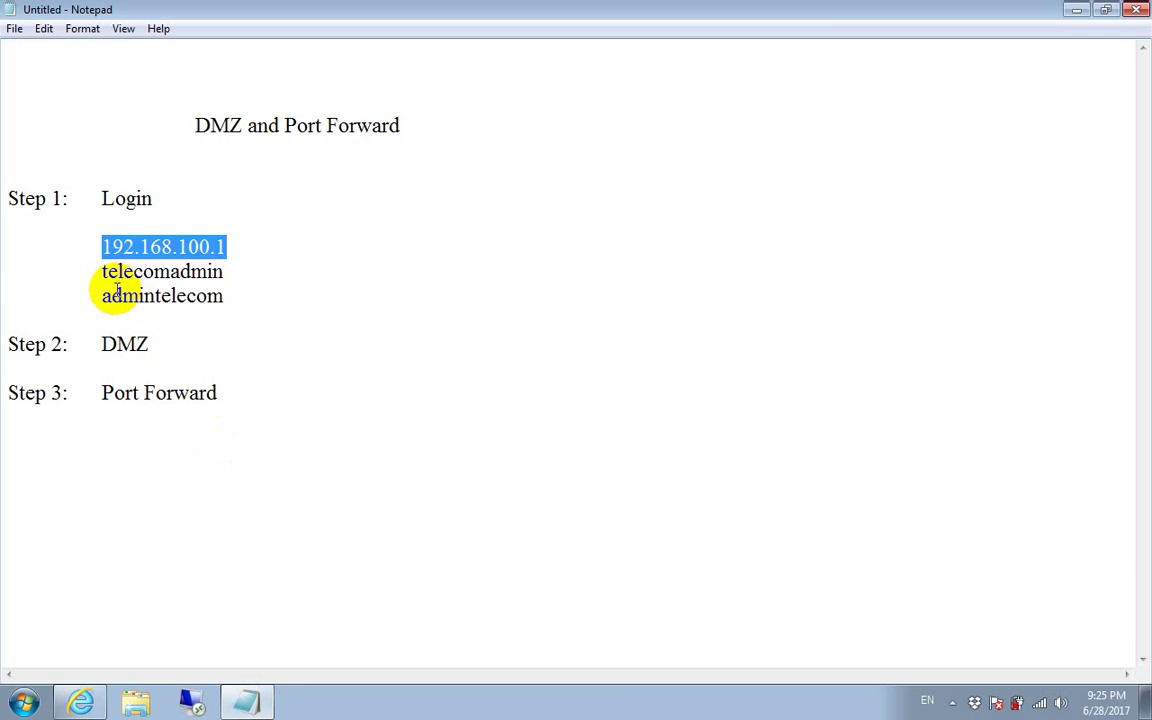
left_click_drag(101, 268, 249, 296)
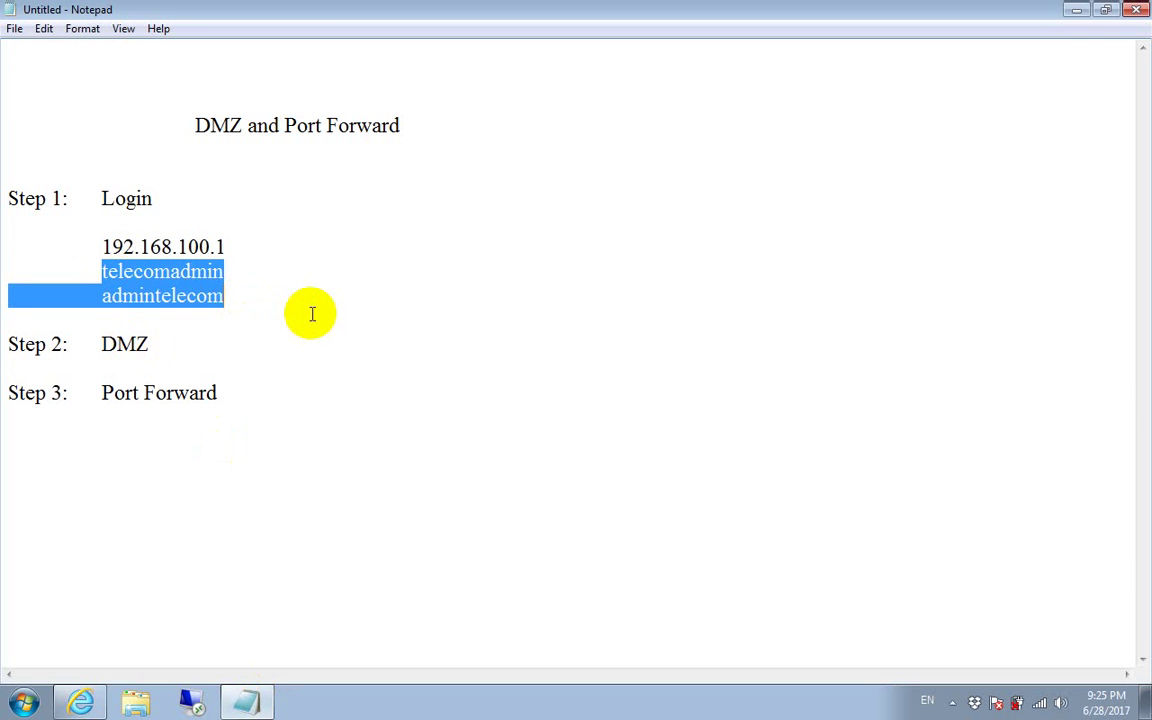
left_click(82, 702)
Step: Log in with the administrator account name and password
left_click(523, 307)
type("te")
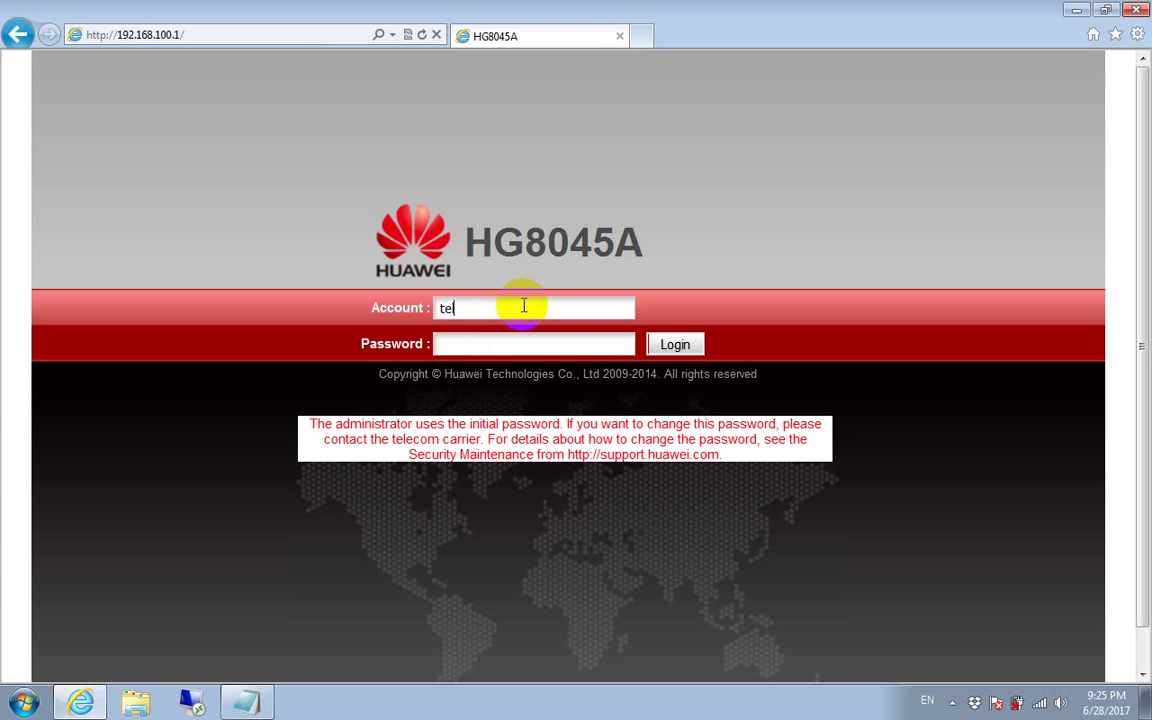
type("lecomadminadmintele")
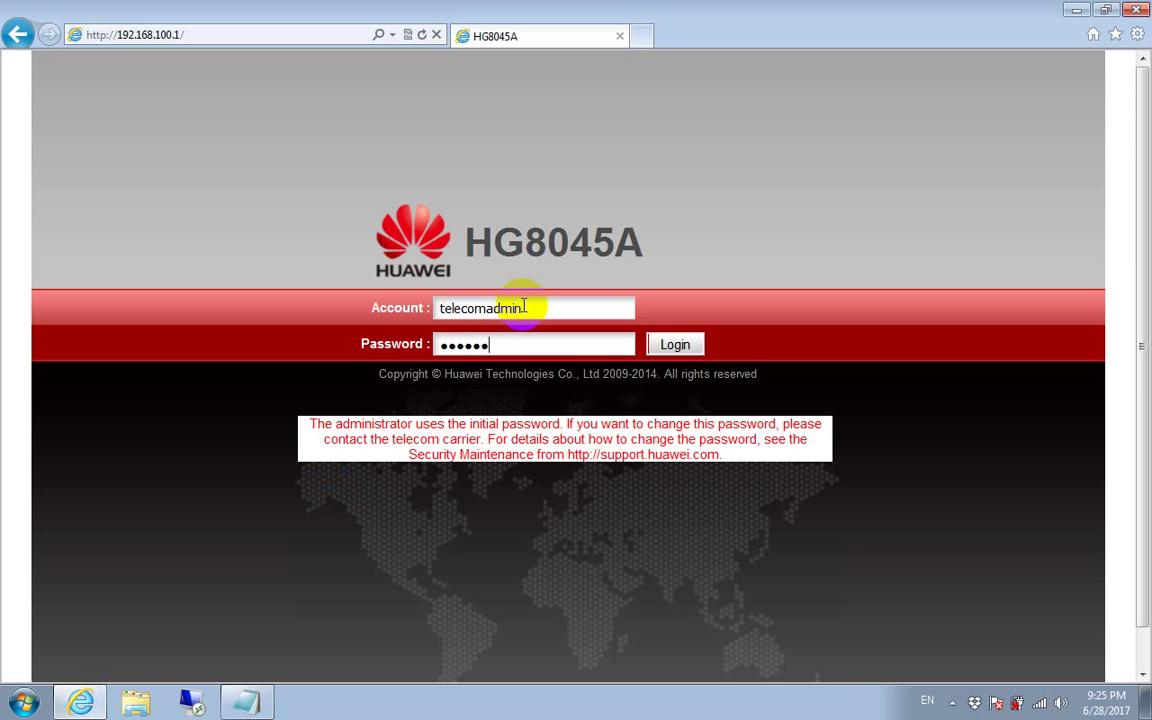
type("com")
left_click(675, 343)
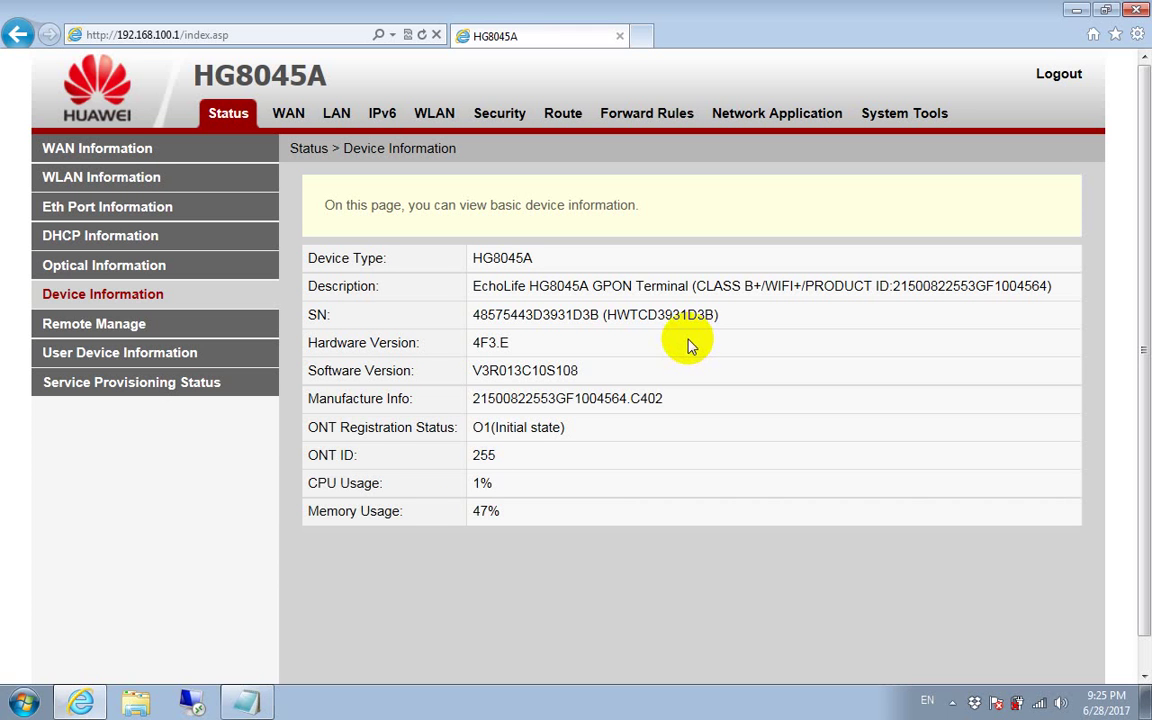
Step: Highlight the DMZ step in the notes and go back to the router's status page
left_click(245, 703)
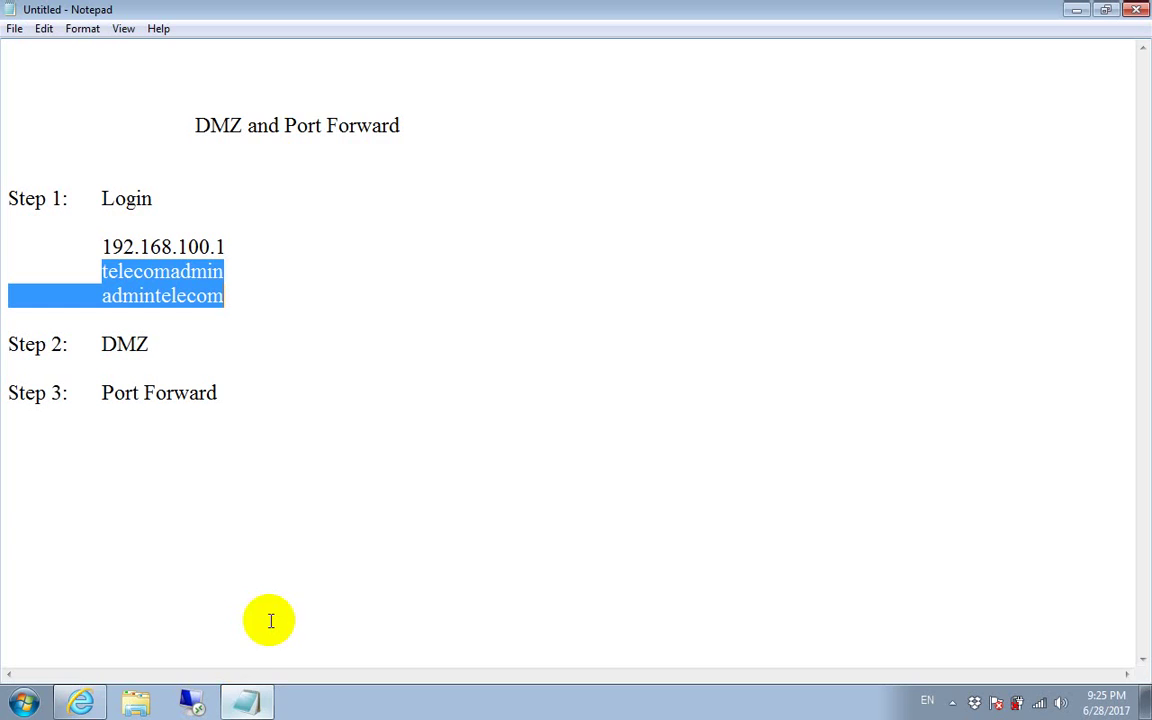
double_click(125, 344)
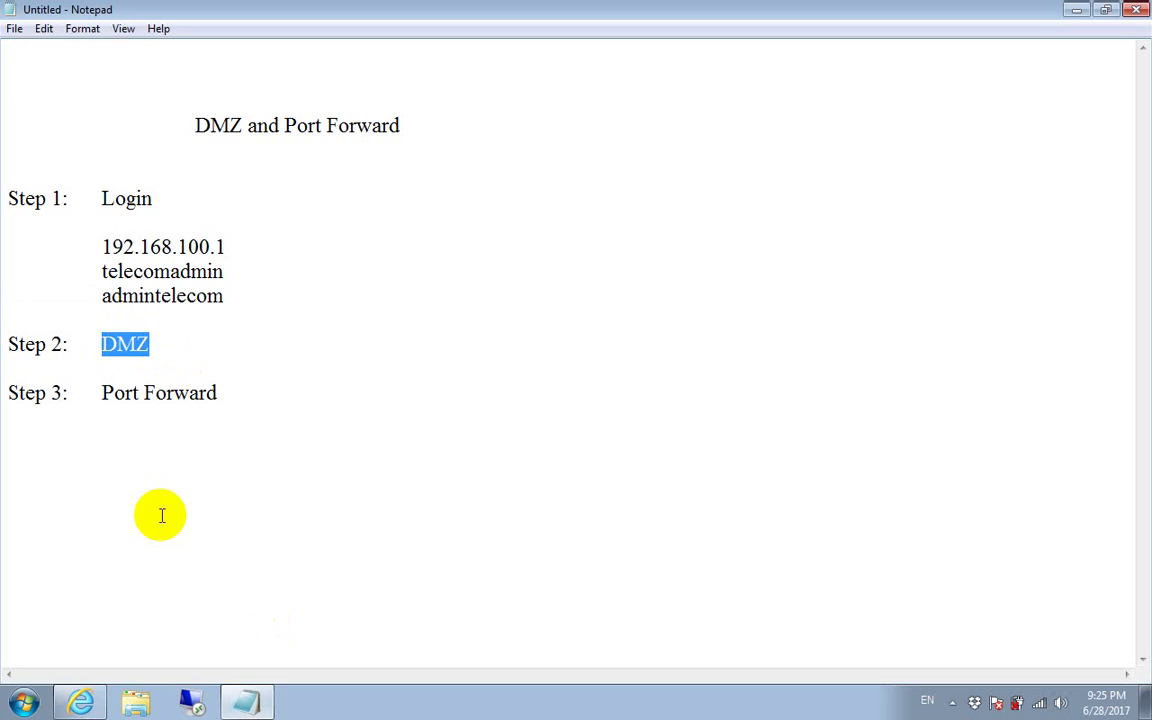
left_click(82, 701)
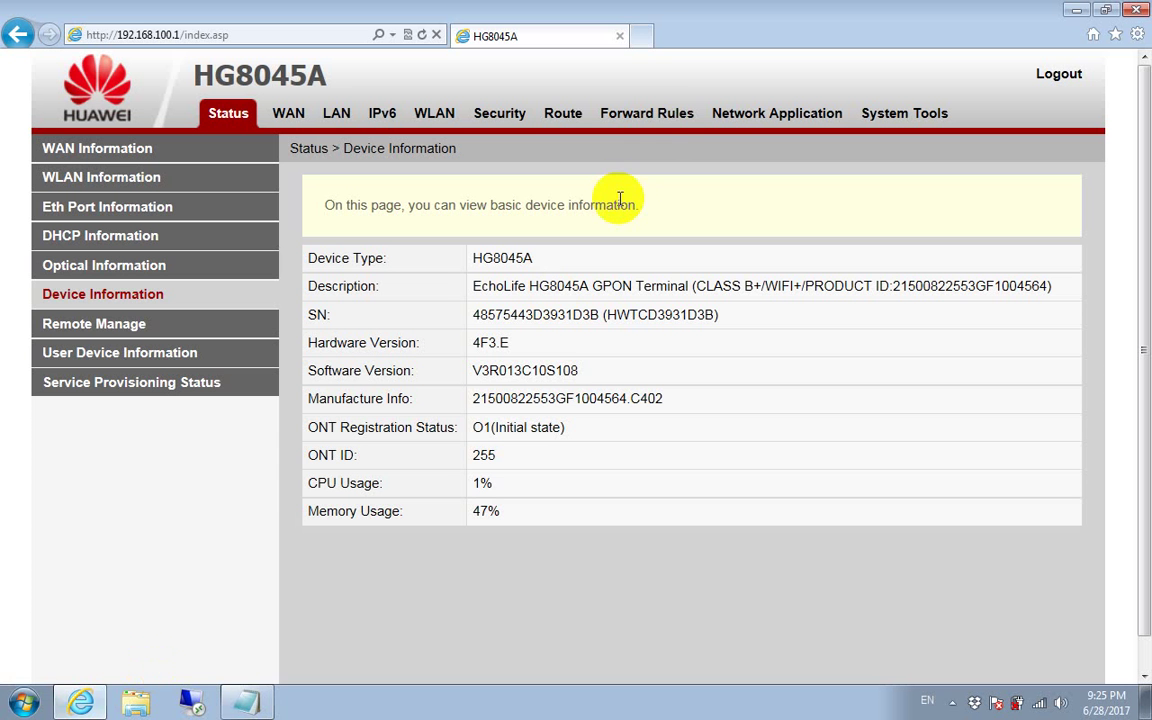
Step: Go to Forward Rules > DMZ Configuration and add a new DMZ entry, showing the WAN list
left_click(680, 116)
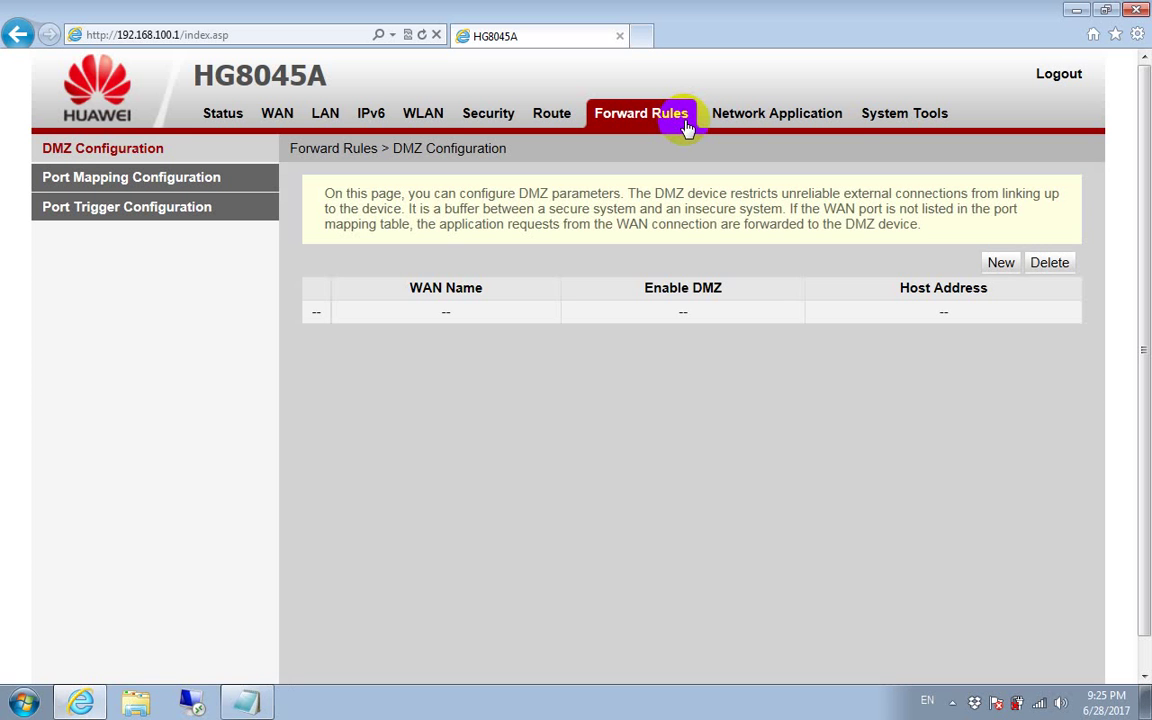
left_click(138, 150)
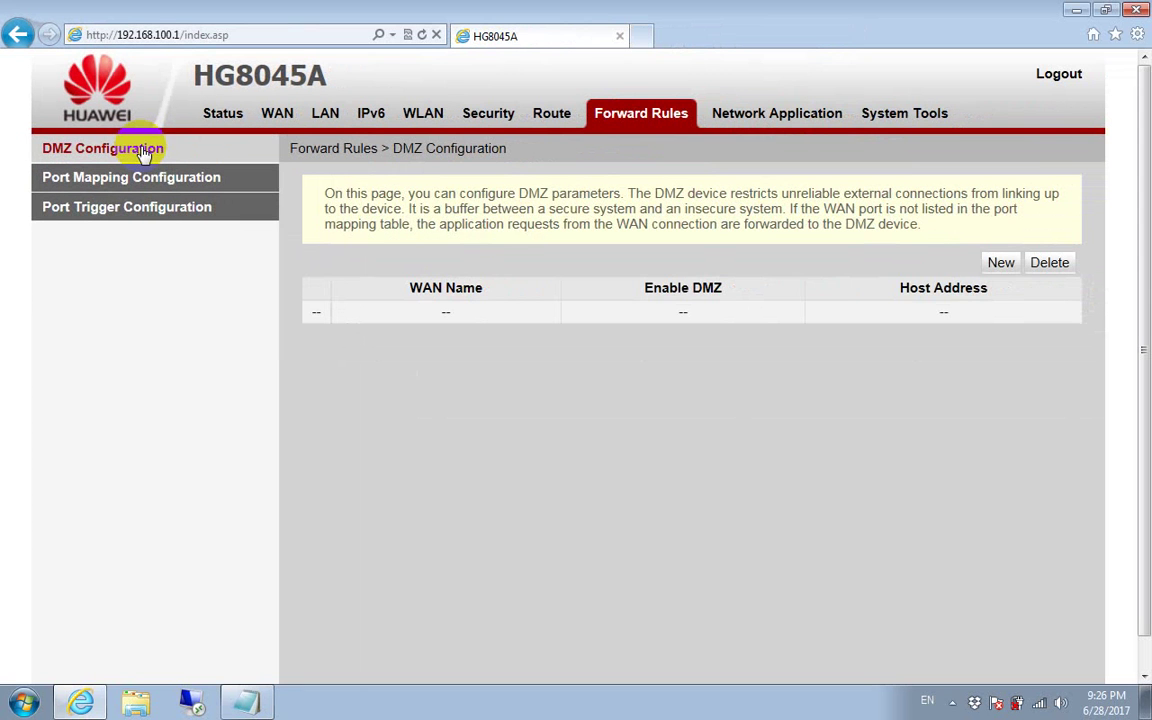
left_click(1003, 265)
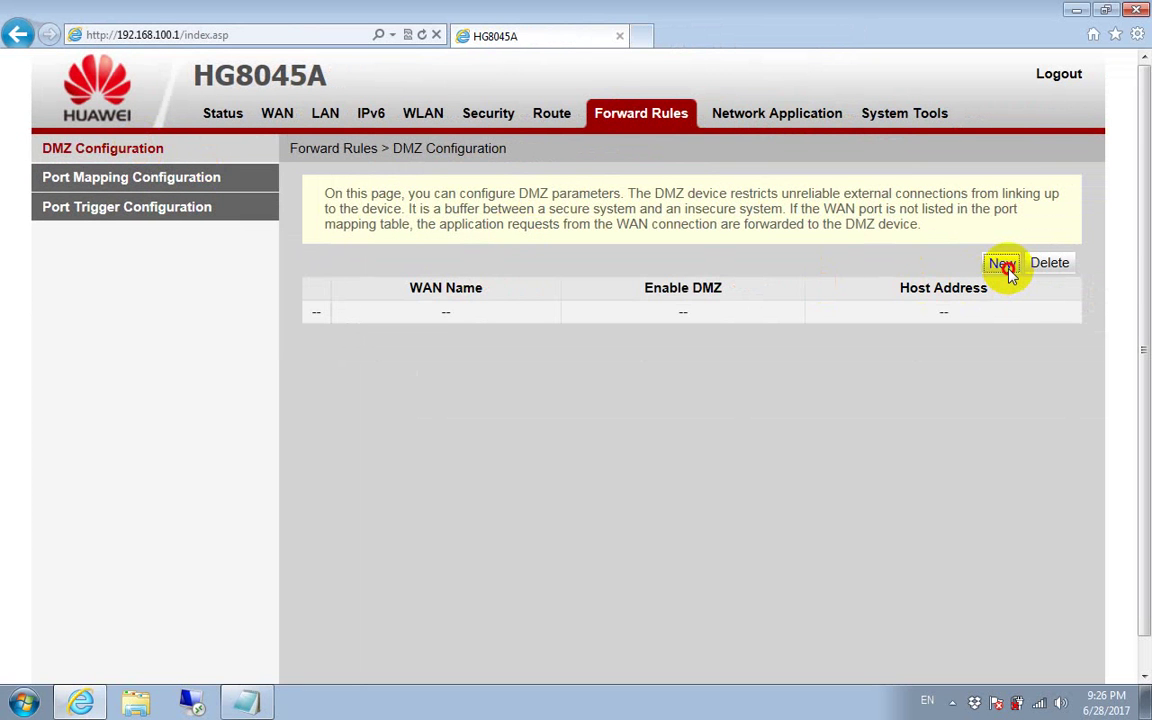
left_click(734, 371)
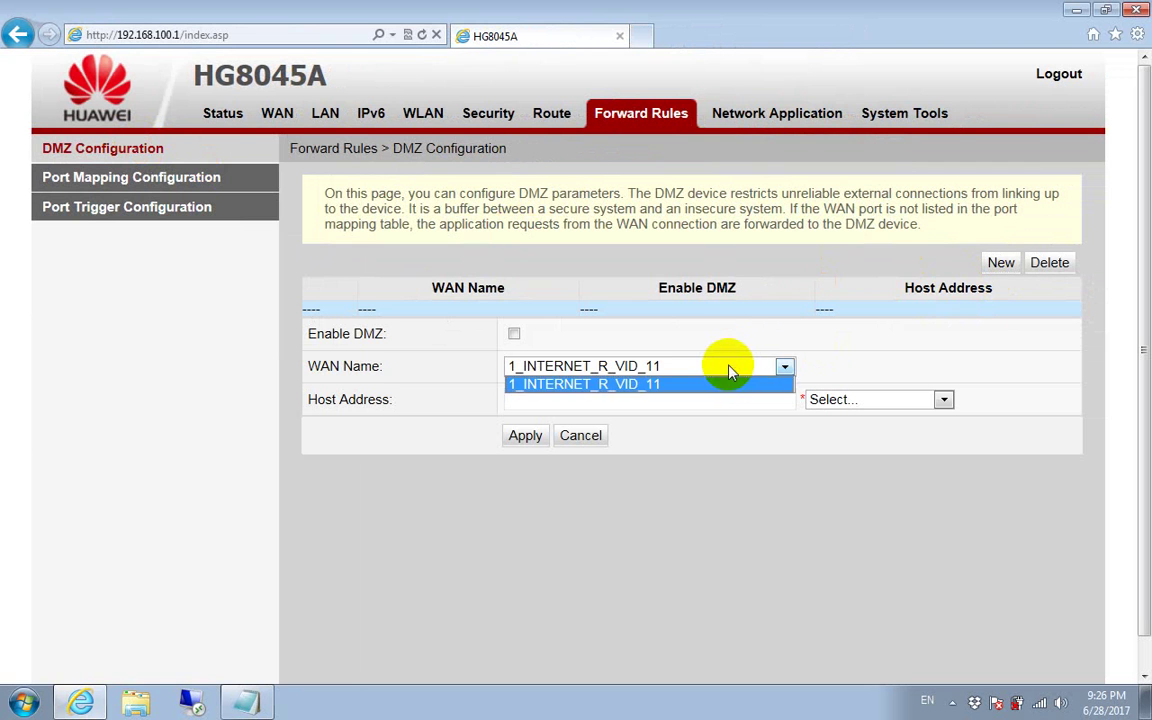
Step: Enable DMZ on 1_INTERNET_R_VID_11 with host 192.168.100.100 and apply it
left_click(728, 385)
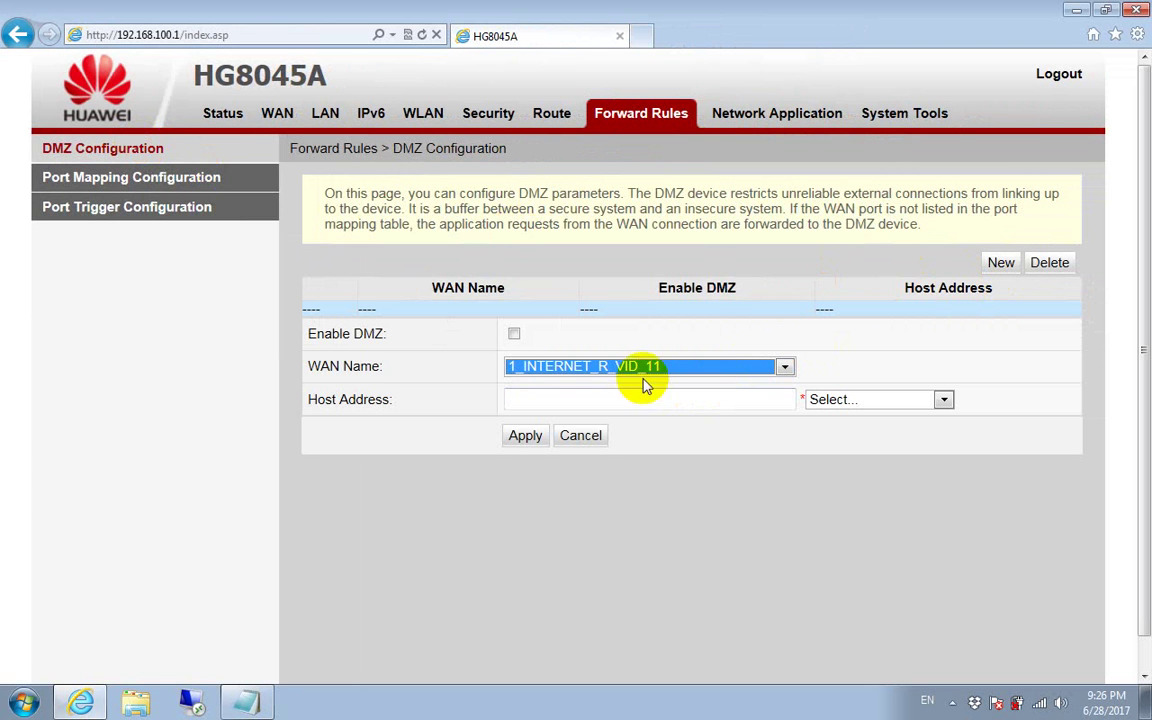
left_click(515, 335)
left_click(574, 401)
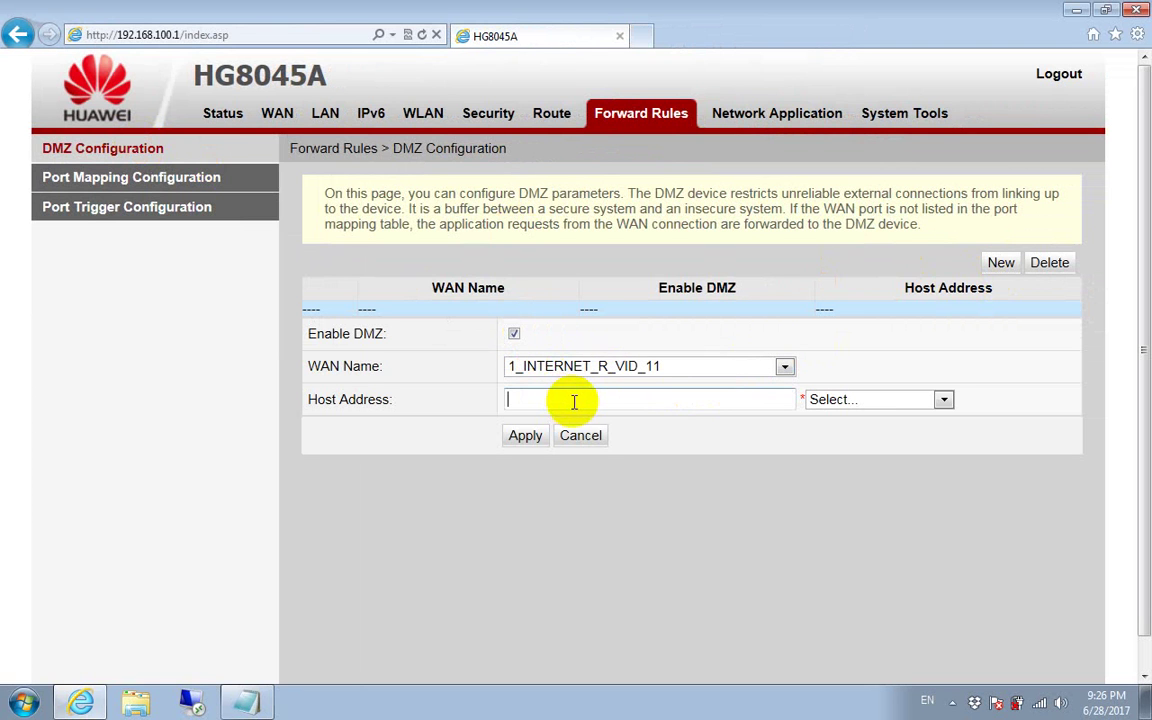
type("1")
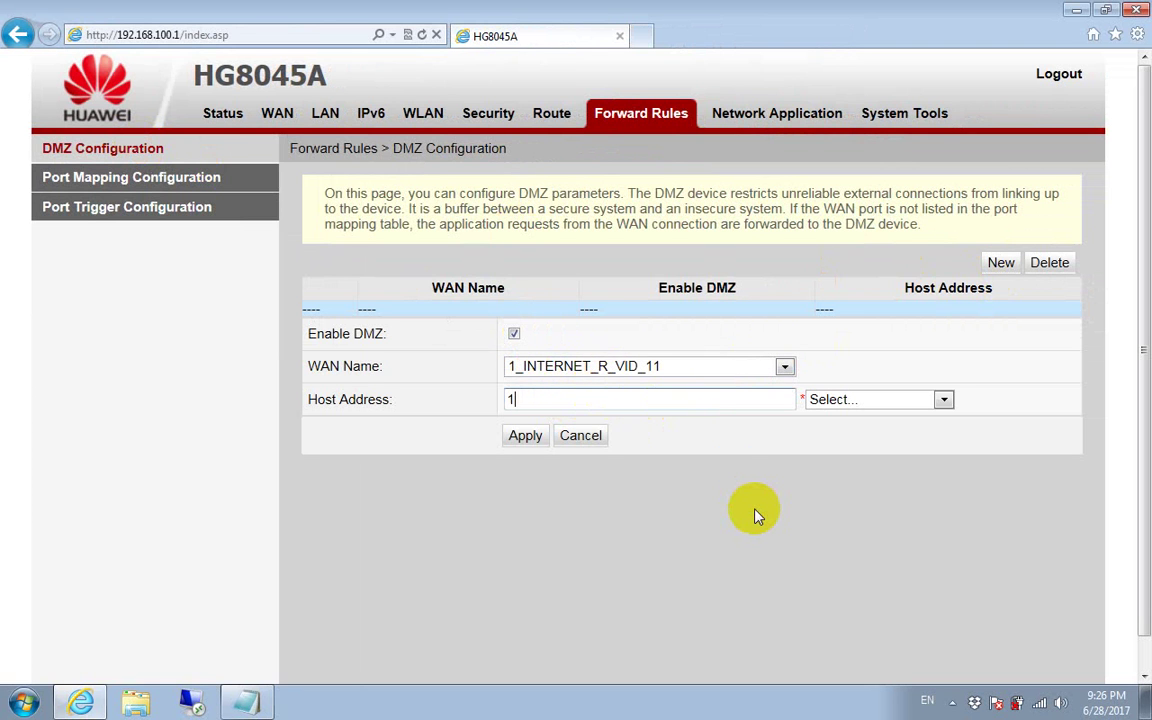
type("92.168.100.100")
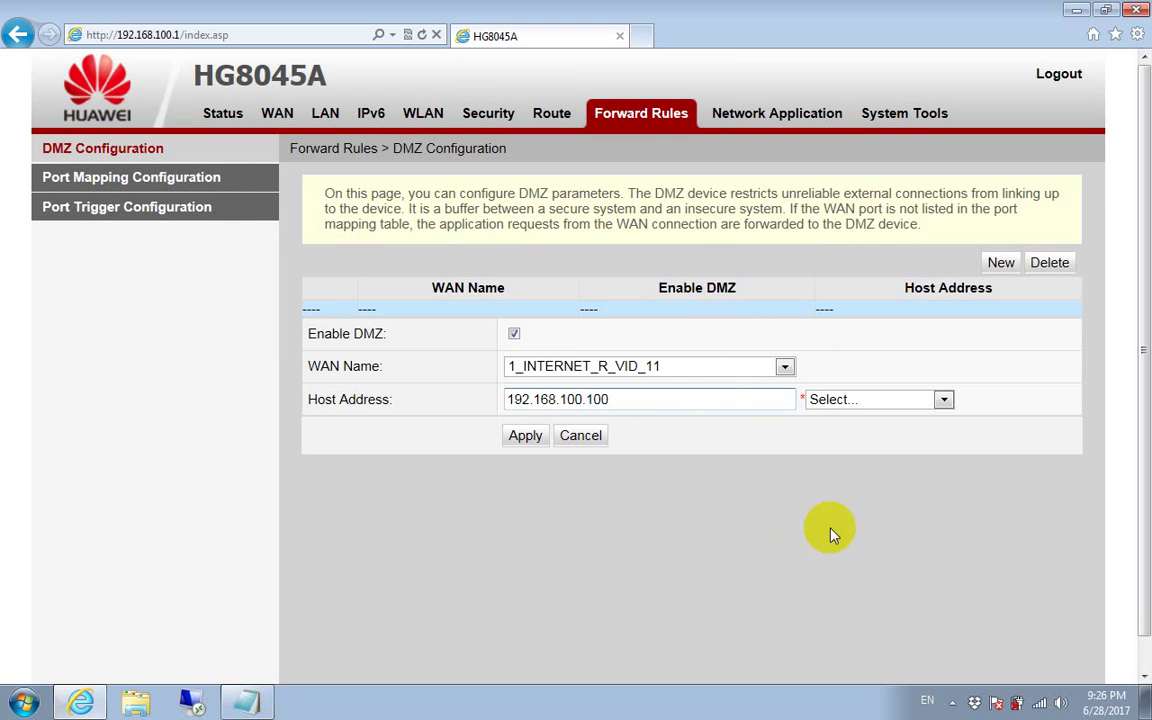
left_click(943, 400)
left_click(943, 402)
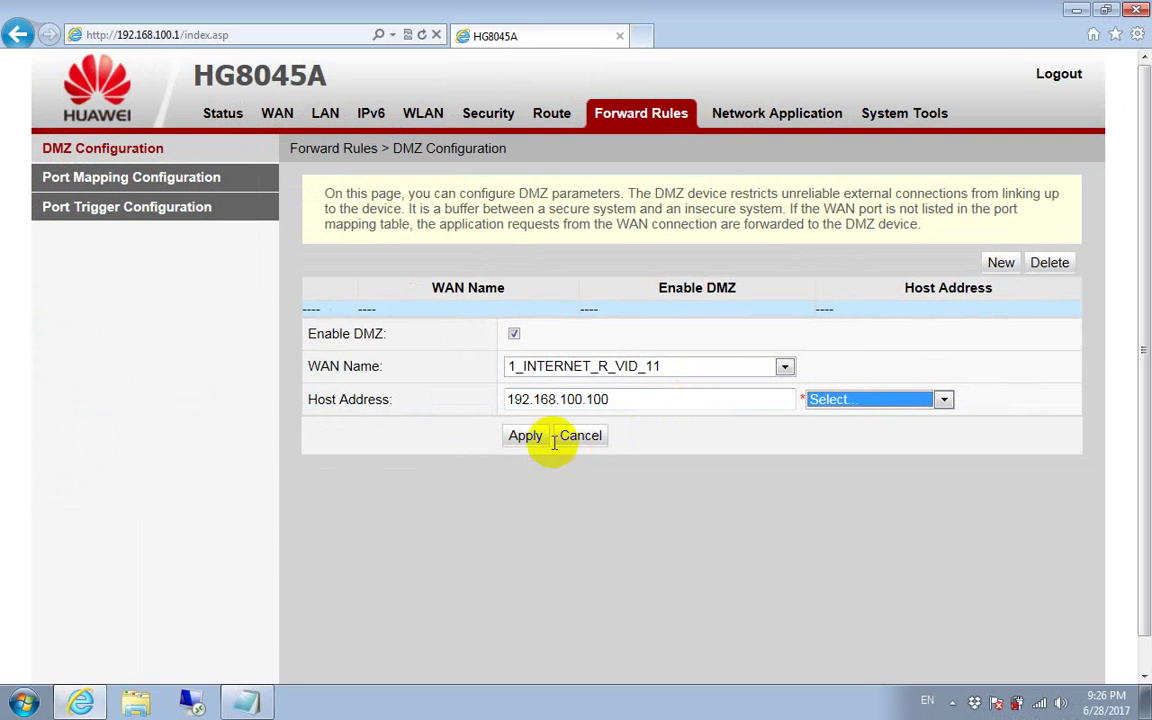
left_click(527, 436)
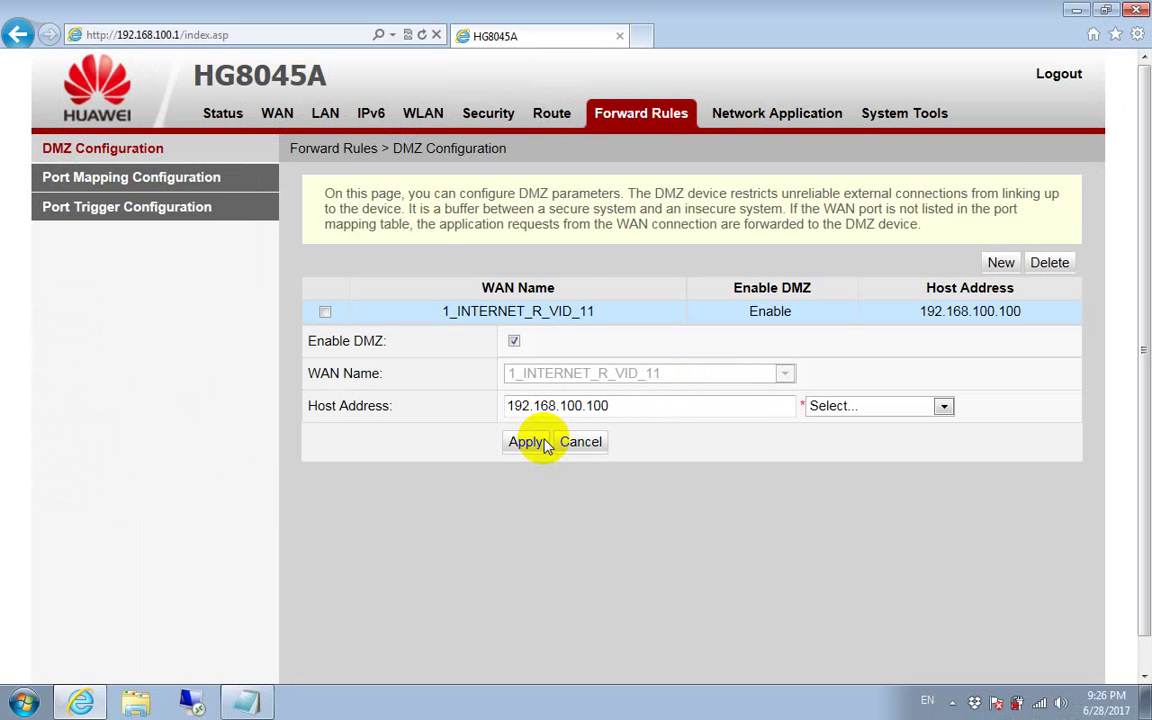
Step: Check the saved DMZ entry and highlight the Port Forward step in the notes
left_click_drag(442, 311, 1039, 321)
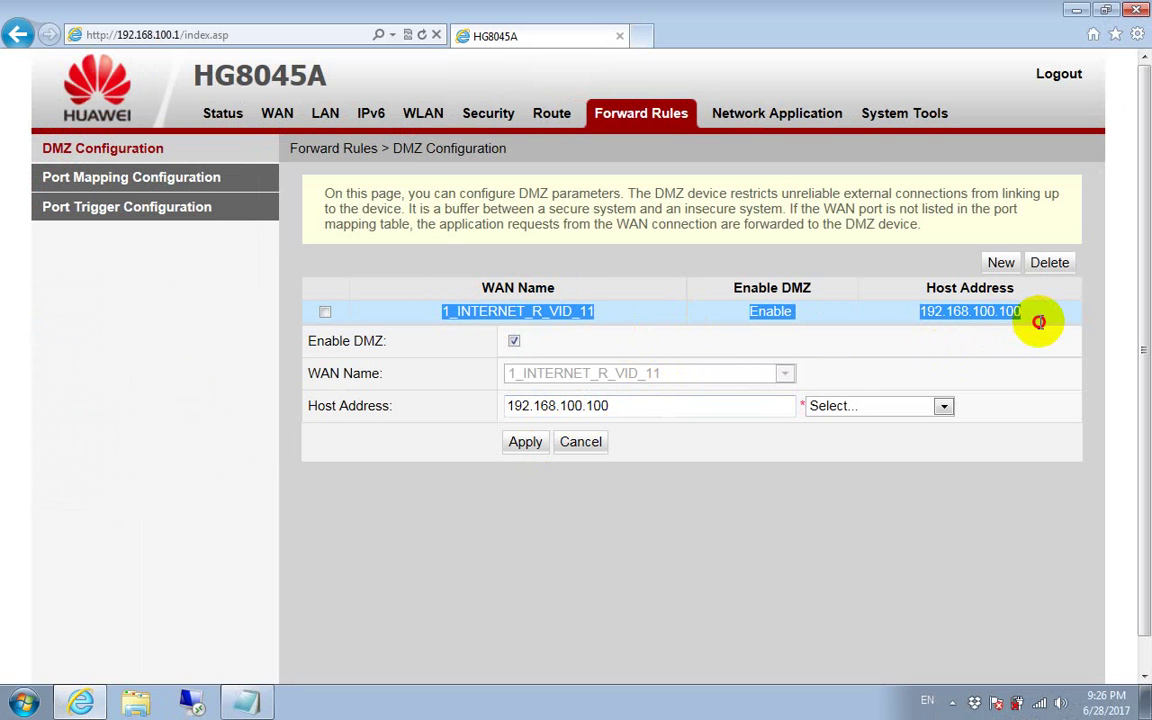
left_click(247, 702)
left_click_drag(104, 392, 224, 393)
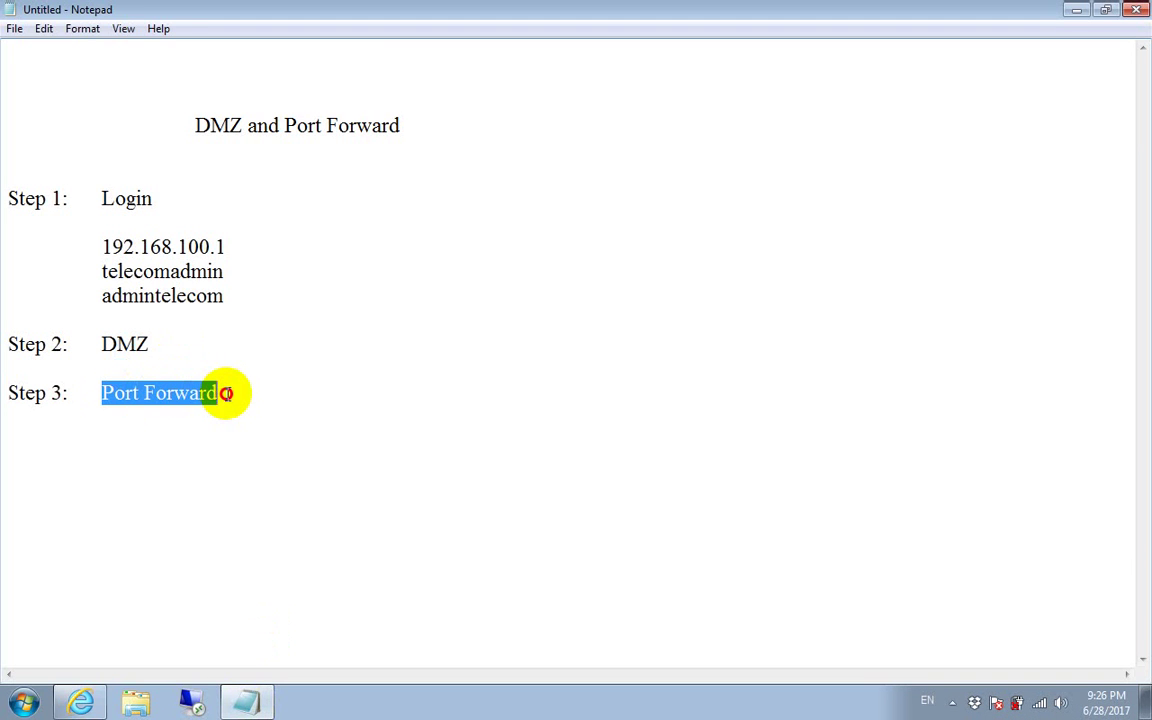
left_click(86, 702)
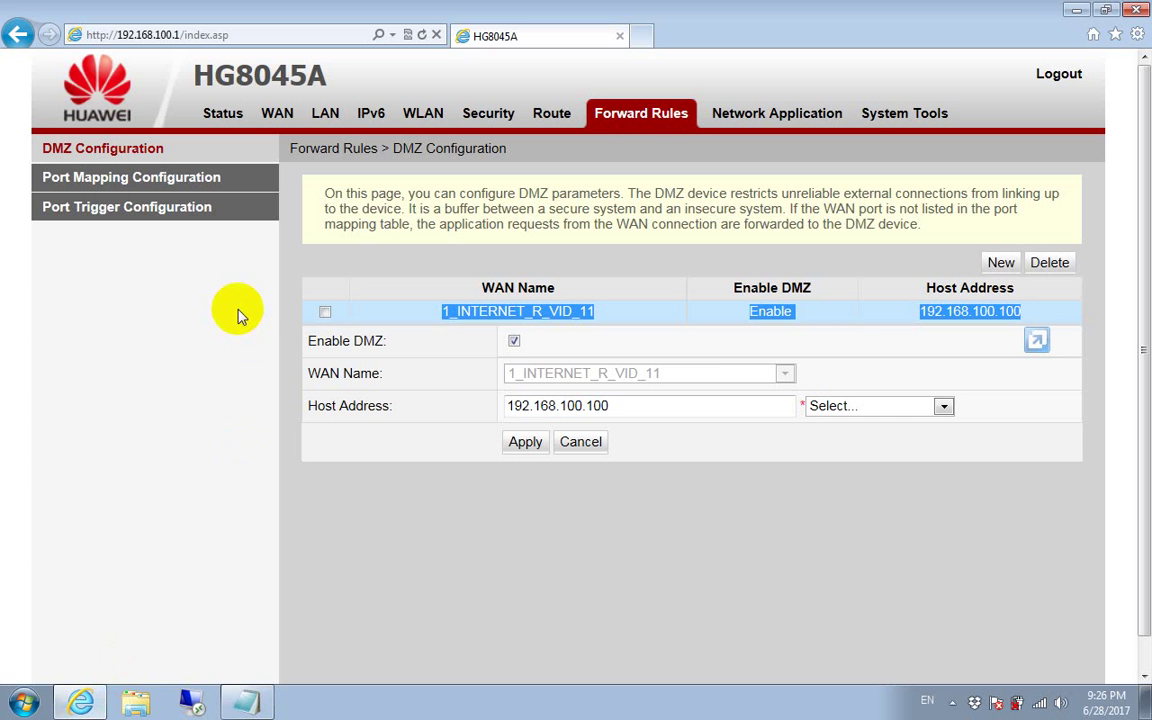
Step: Open Port Mapping Configuration, briefly trying Port Trigger, and start a new mapping entry
left_click(686, 120)
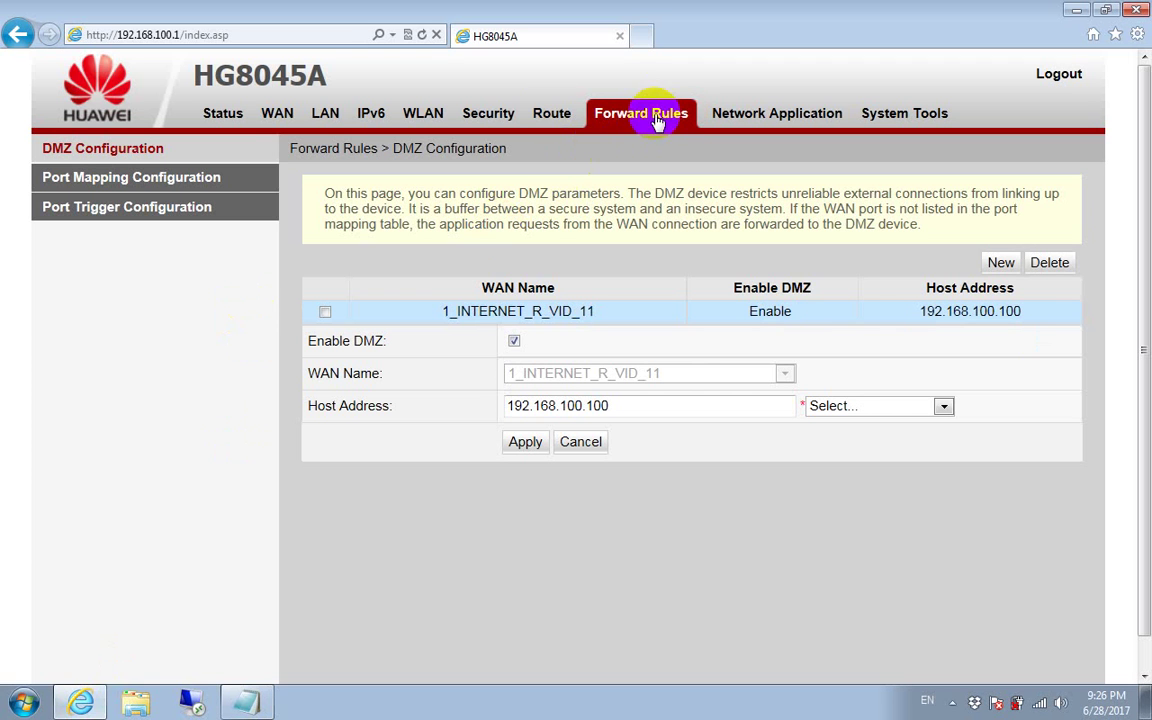
left_click(186, 185)
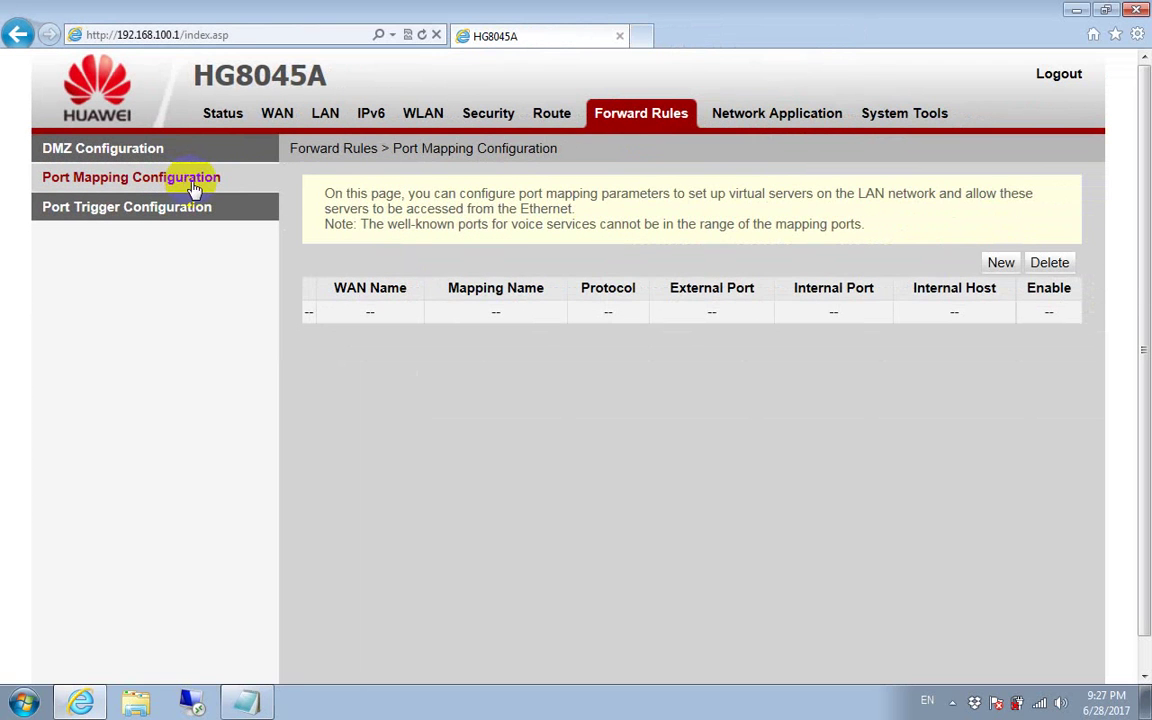
left_click(1001, 263)
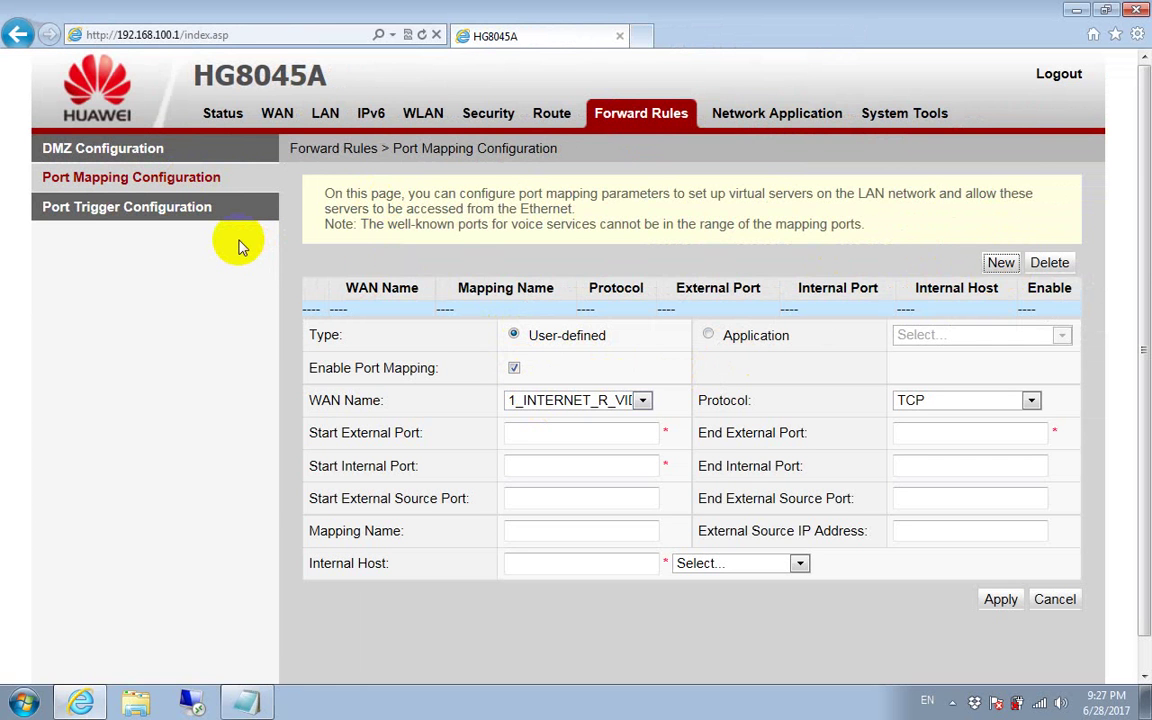
left_click(187, 218)
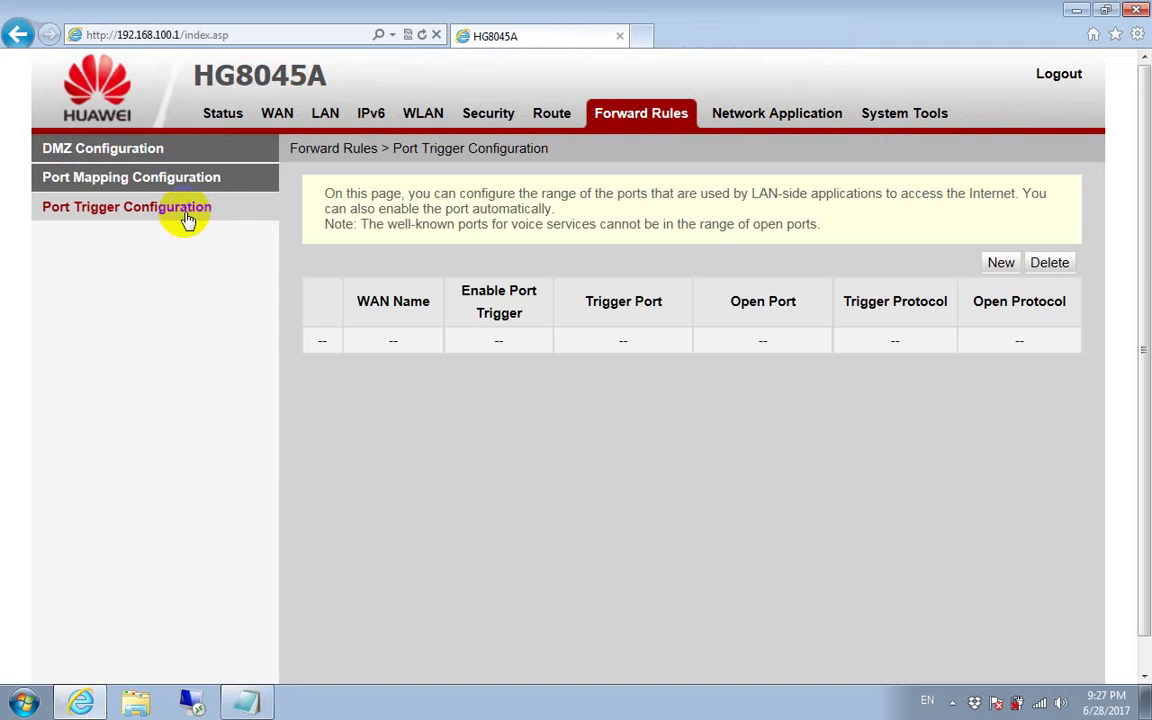
left_click(1001, 266)
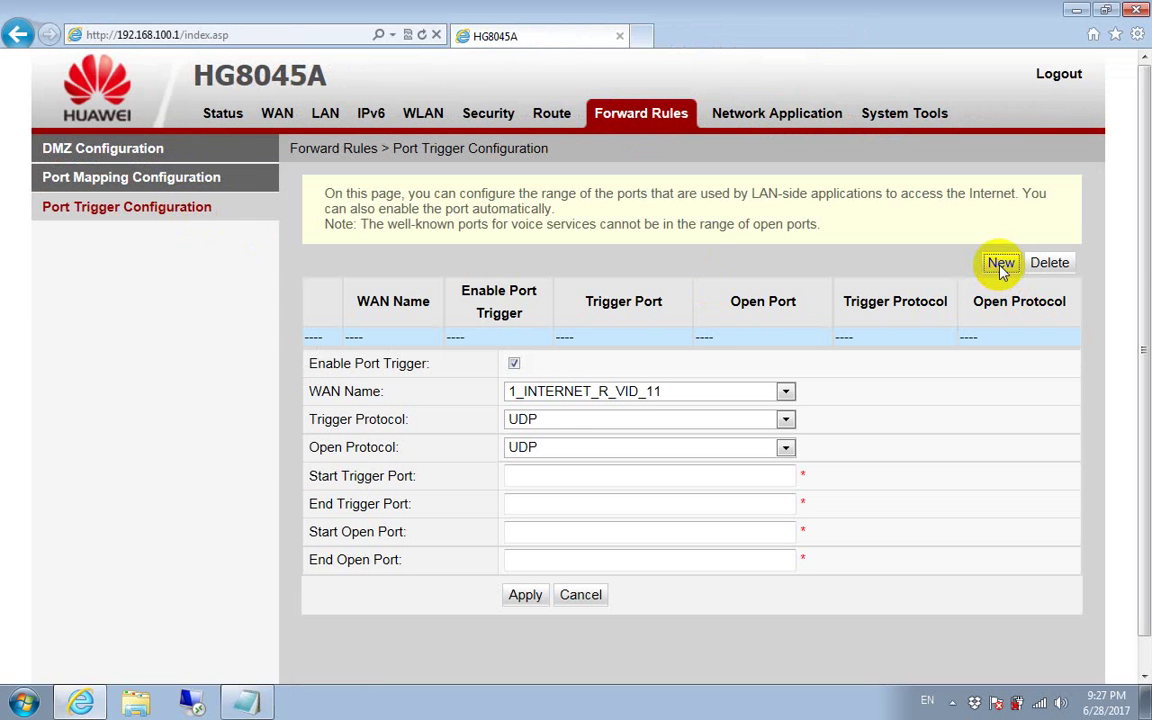
left_click(148, 189)
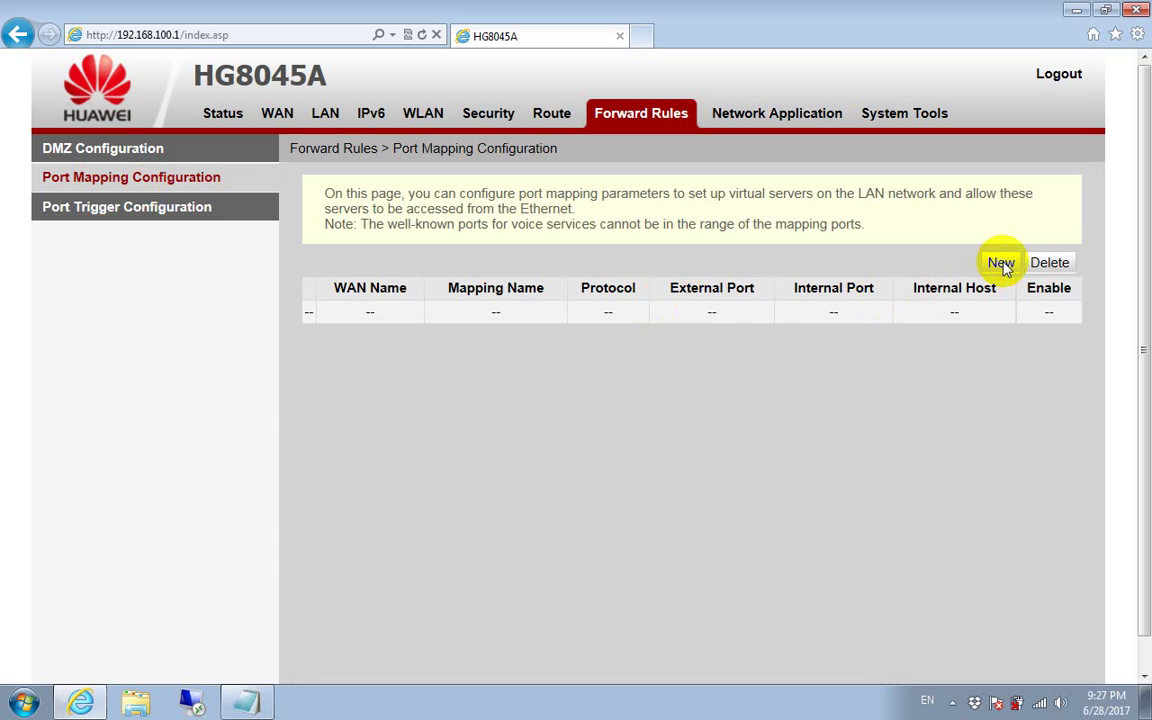
left_click(1001, 264)
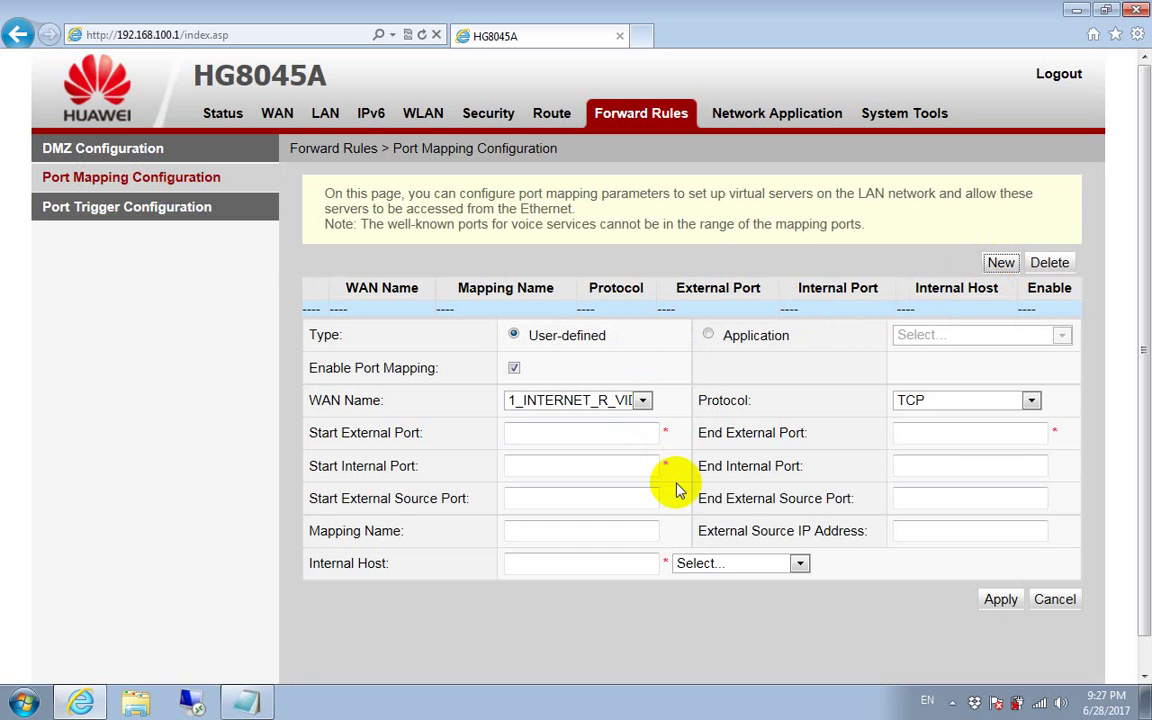
Step: Choose a User-defined mapping instead of FTP Server, with start external port 8081 and protocol TCP/UDP
left_click(709, 335)
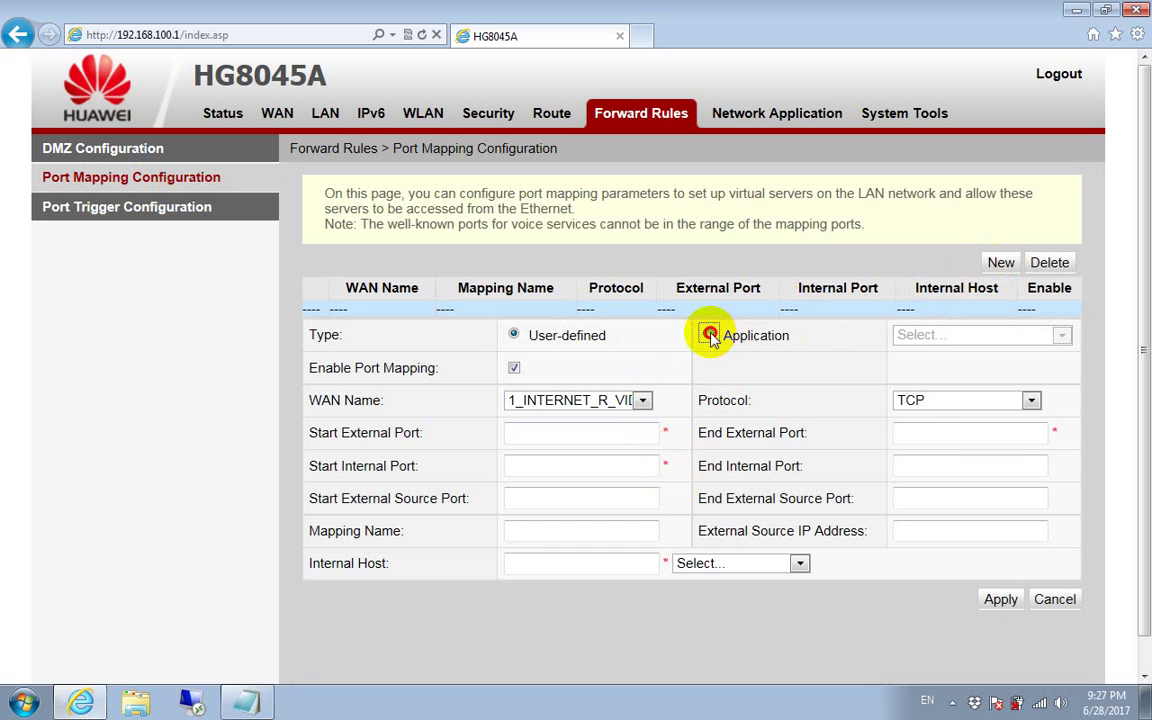
left_click(915, 335)
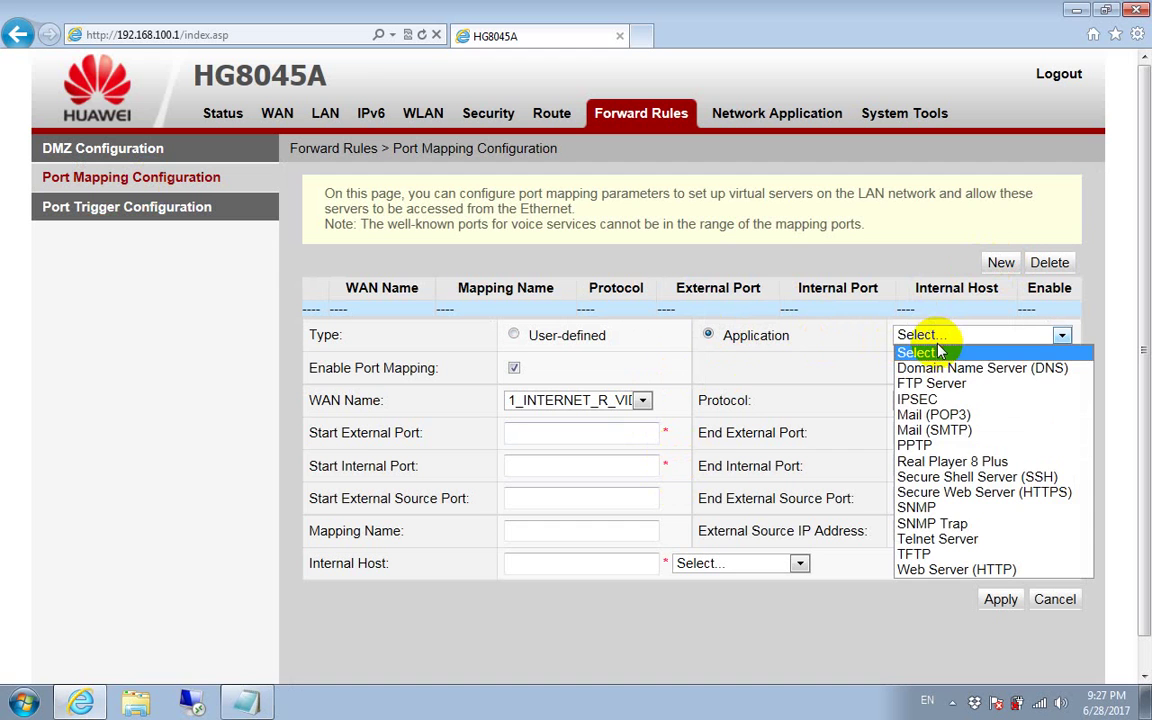
left_click(938, 384)
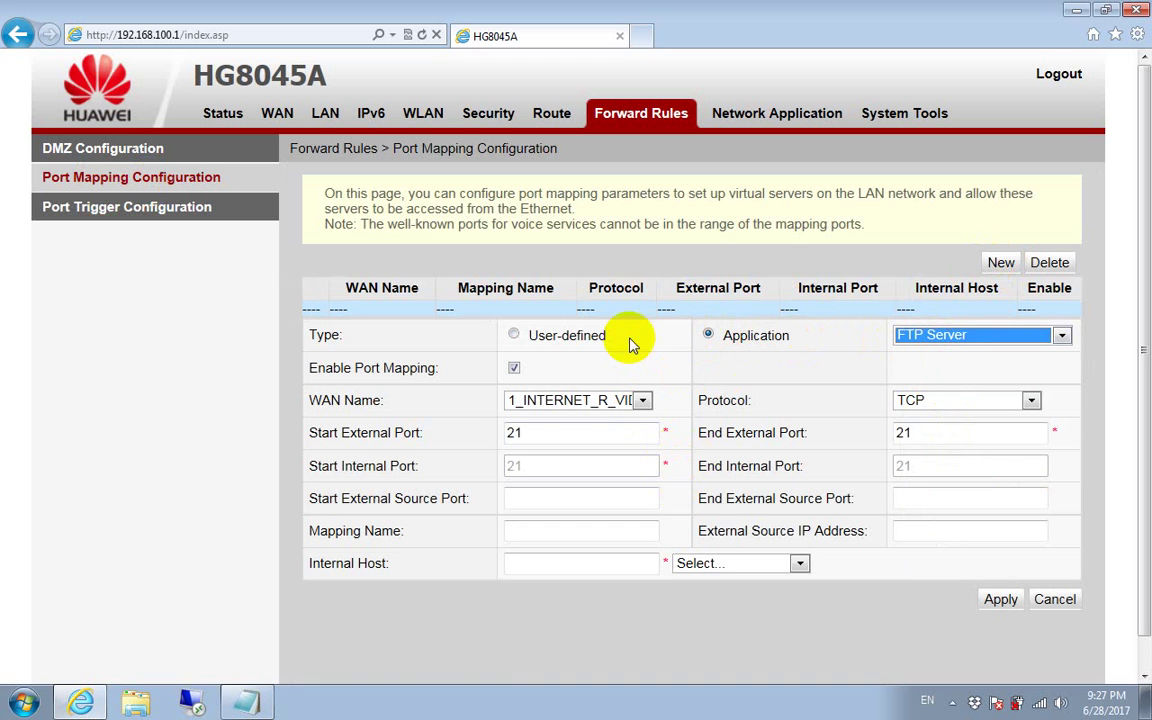
left_click(514, 336)
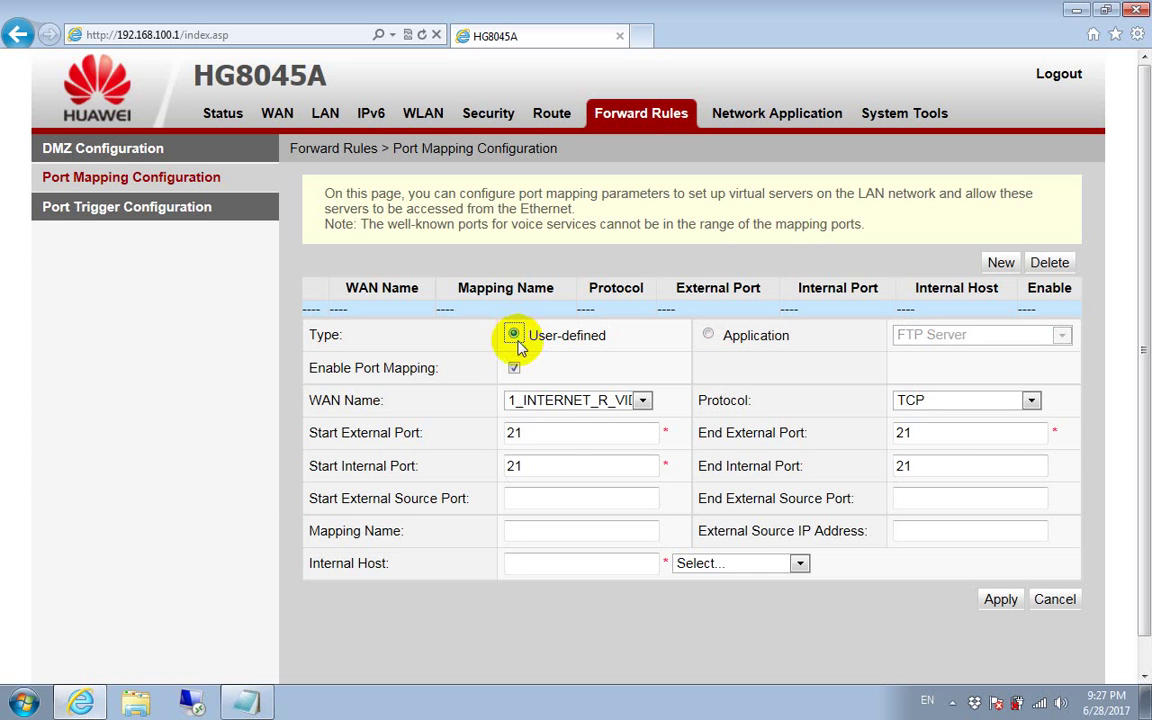
double_click(542, 432)
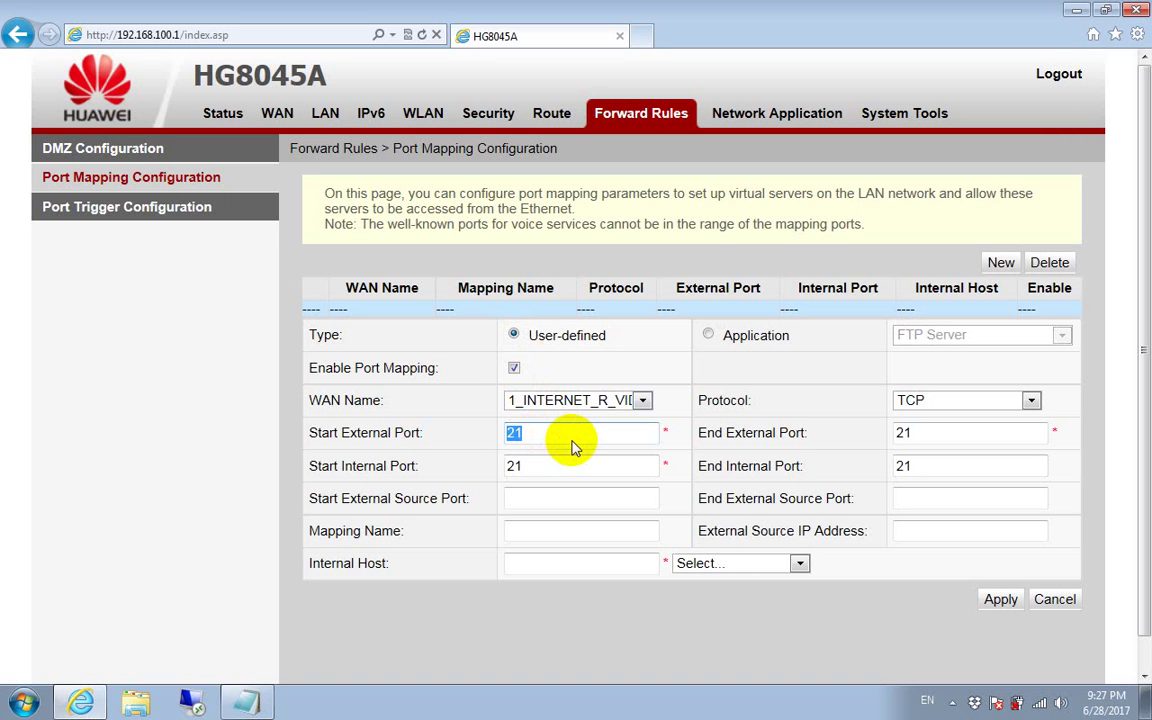
type("8081")
left_click(987, 400)
left_click(970, 449)
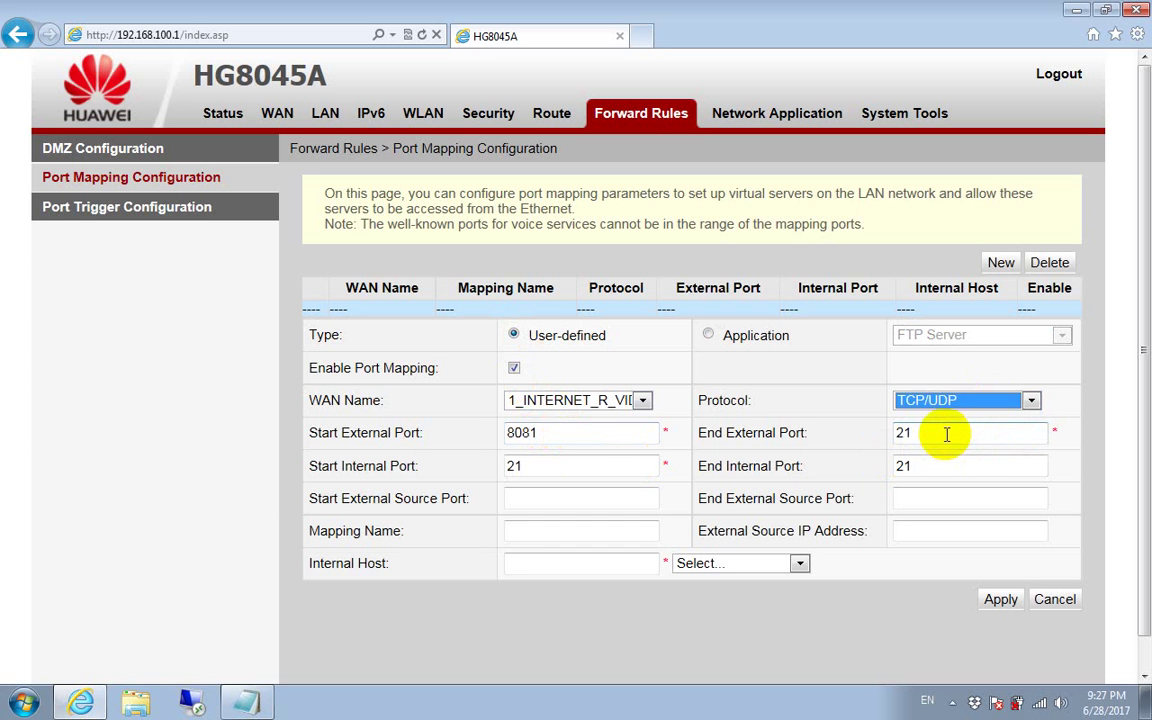
Step: Set end external and both internal ports to 8081 and internal host 192.168.100.101
double_click(946, 434)
type("8081")
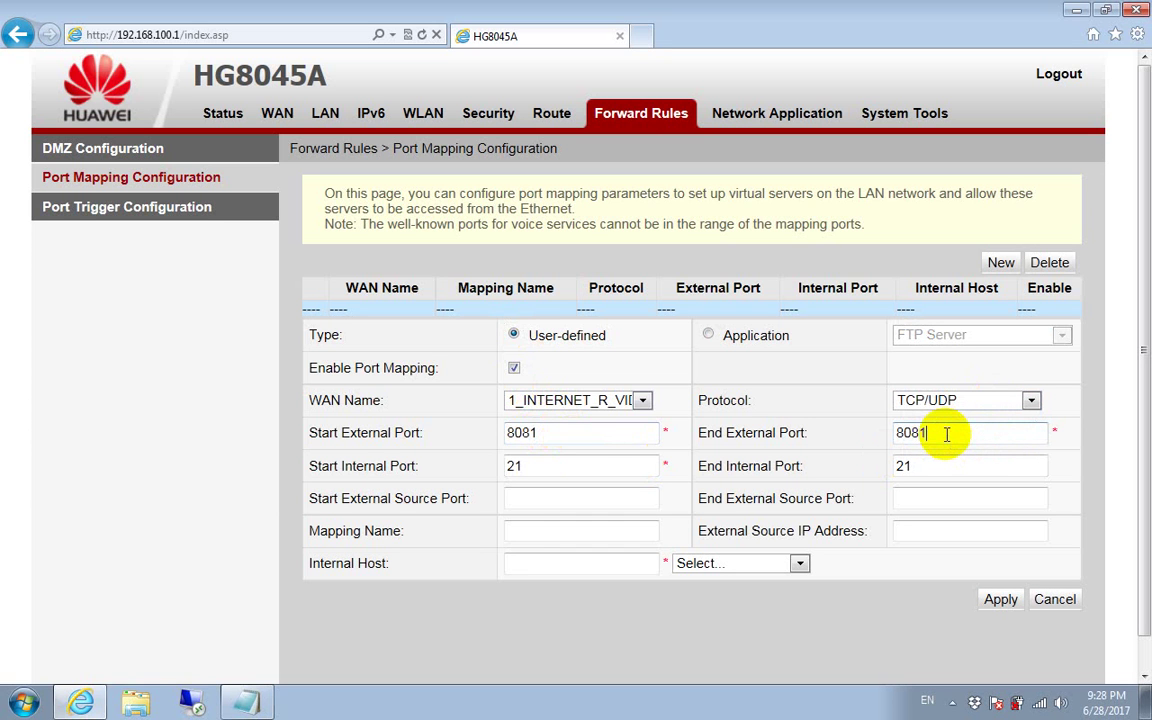
key("Tab")
type("90")
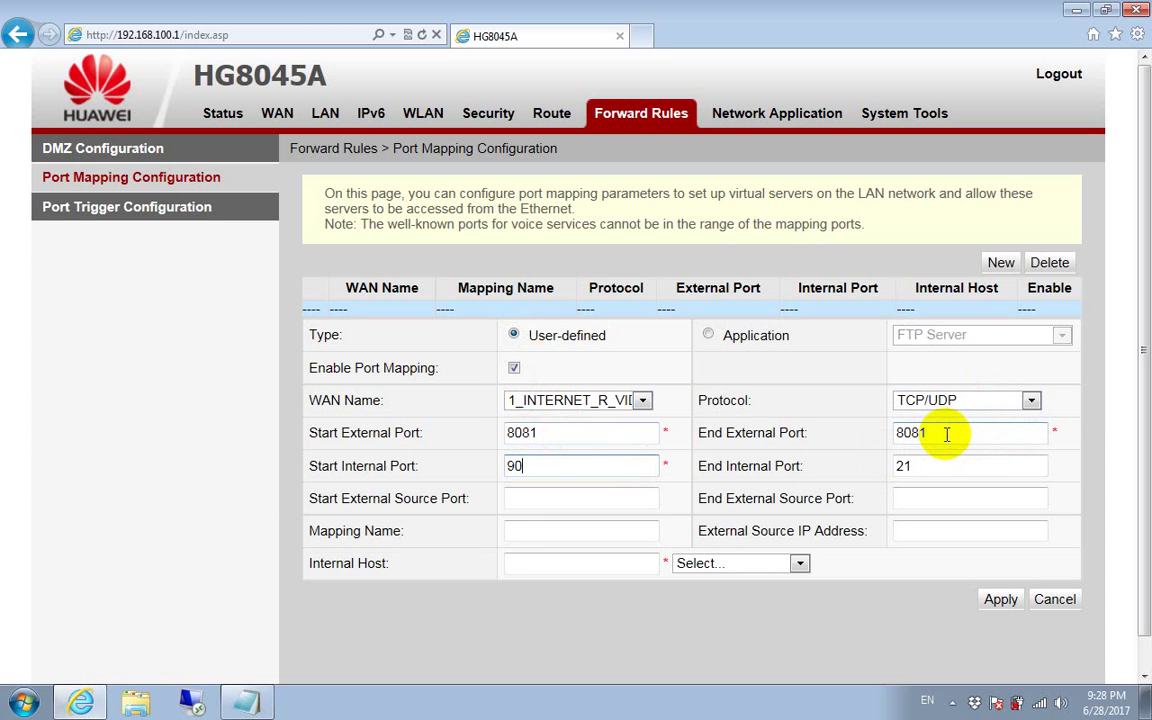
key("BackSpace")
key("BackSpace")
type("8081")
key("Tab")
type("8081")
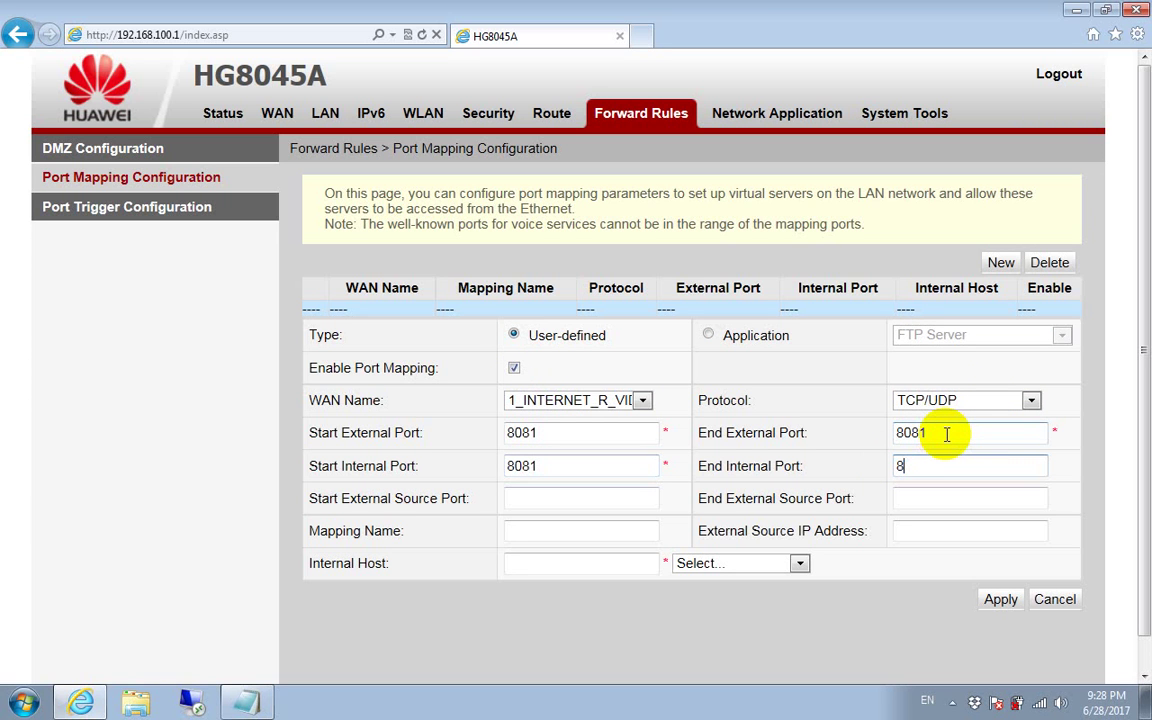
left_click(612, 558)
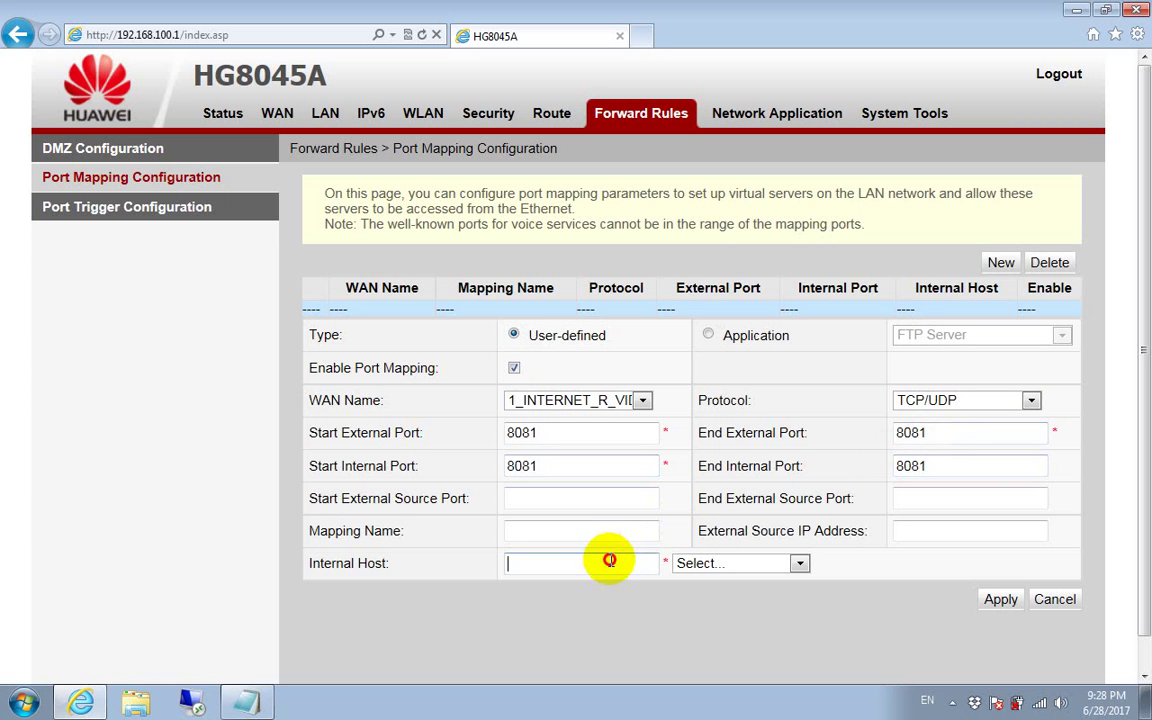
type("192.168")
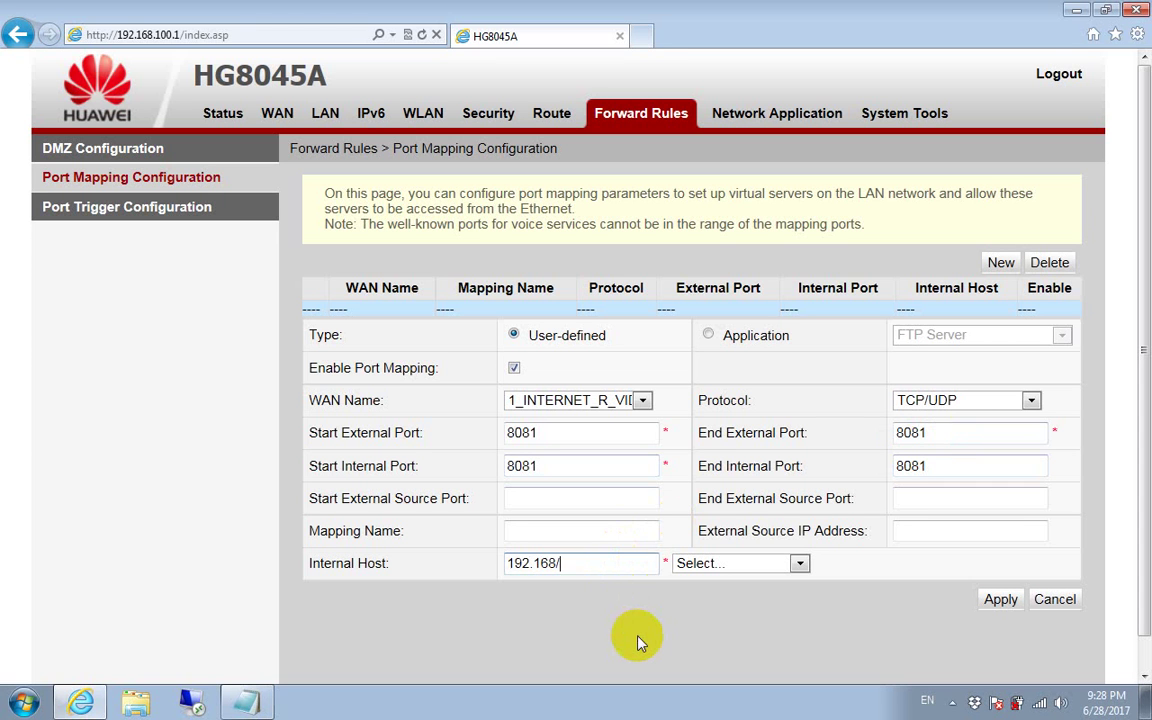
type(".100.101")
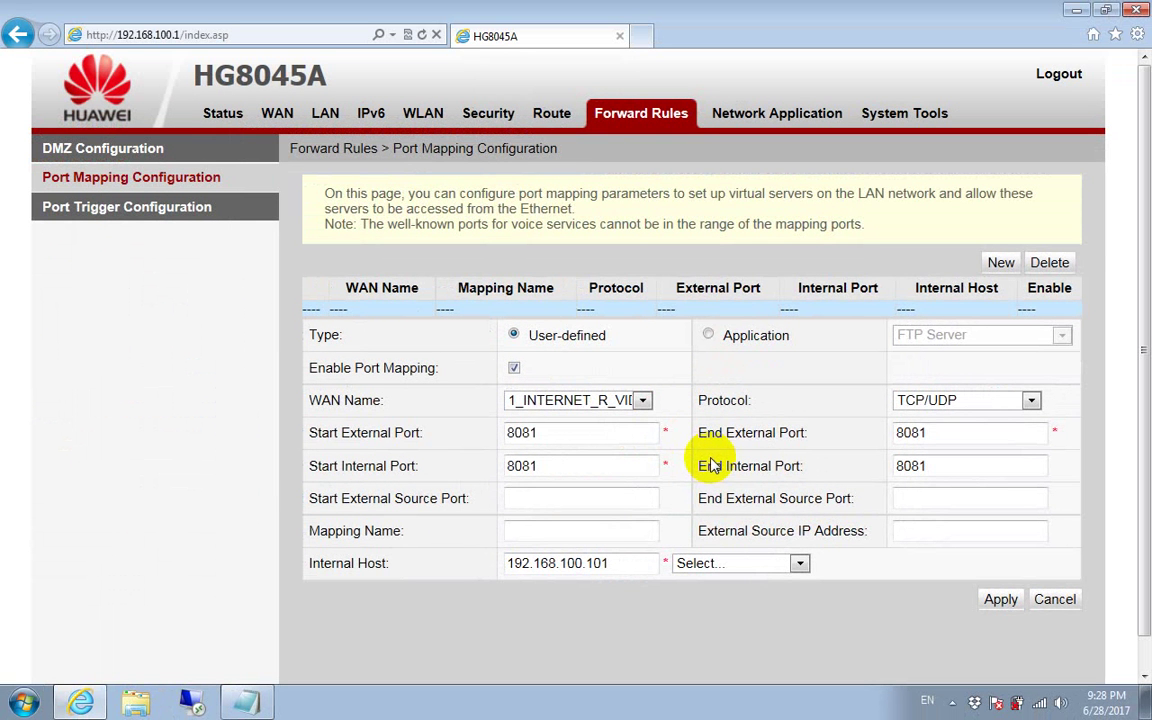
Step: Apply the mapping and check the new TCP/UDP 8081 row for 192.168.100.101
left_click(996, 598)
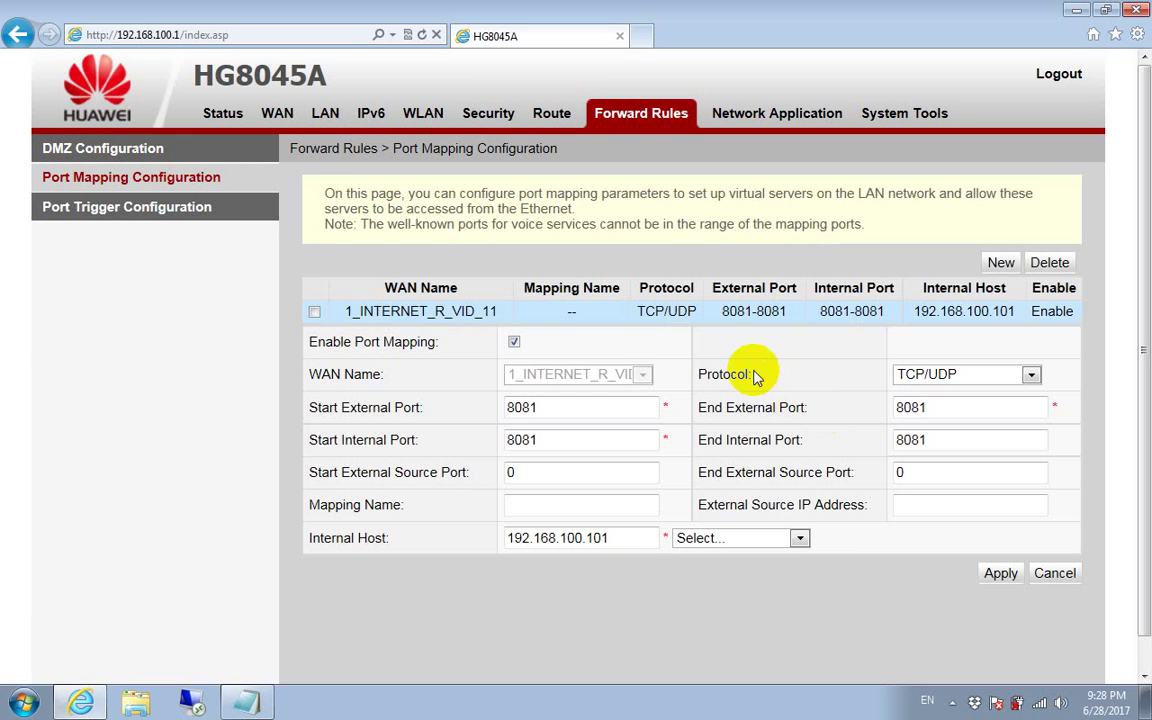
left_click_drag(354, 311, 1047, 316)
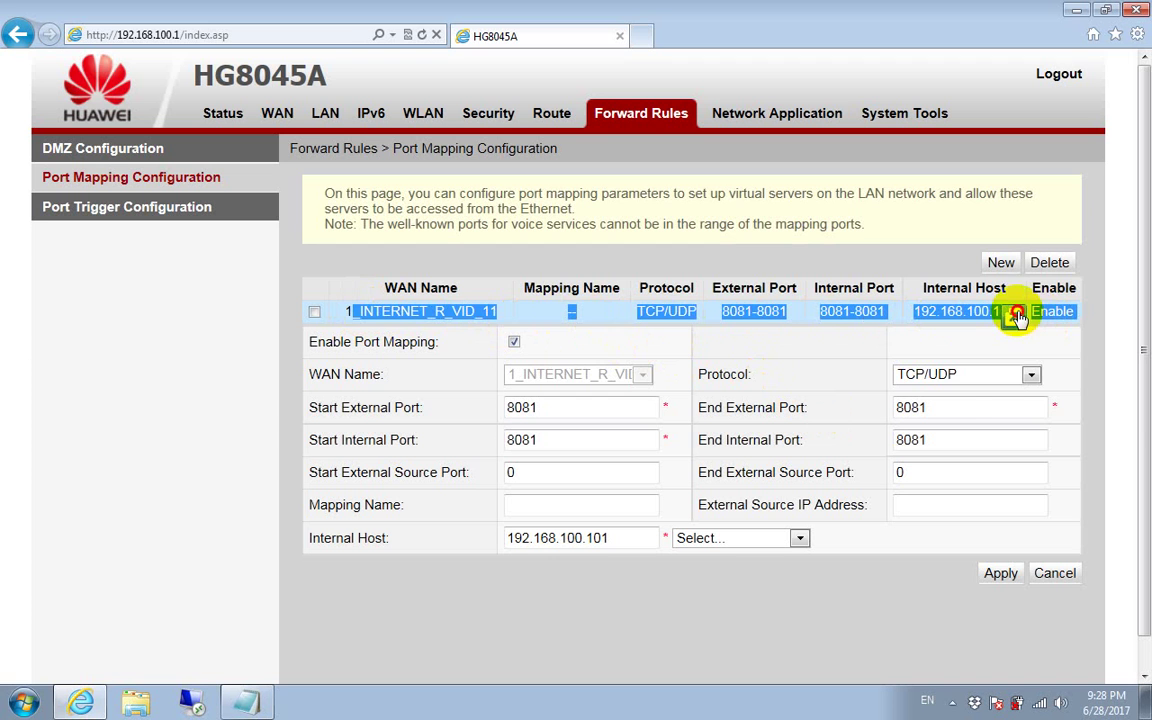
left_click(1015, 312)
left_click(951, 312)
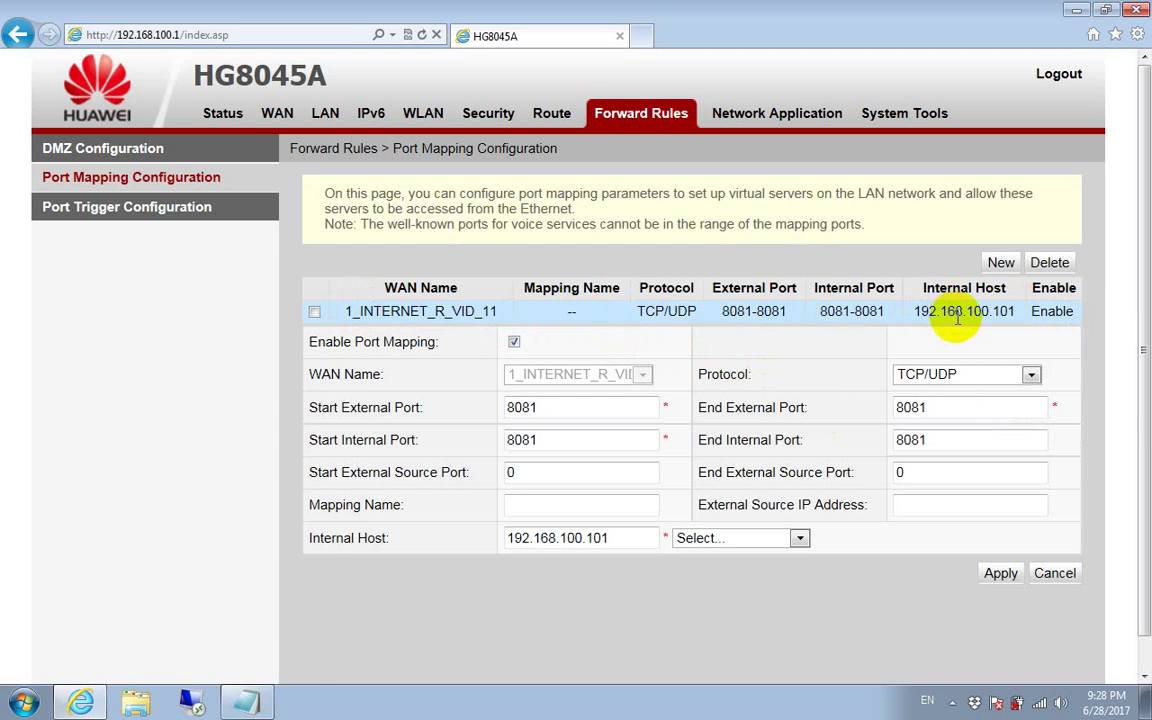
Step: Add an indented 'OK' line under Step 3: Port Forward in the Notepad notes
left_click(249, 698)
left_click(339, 397)
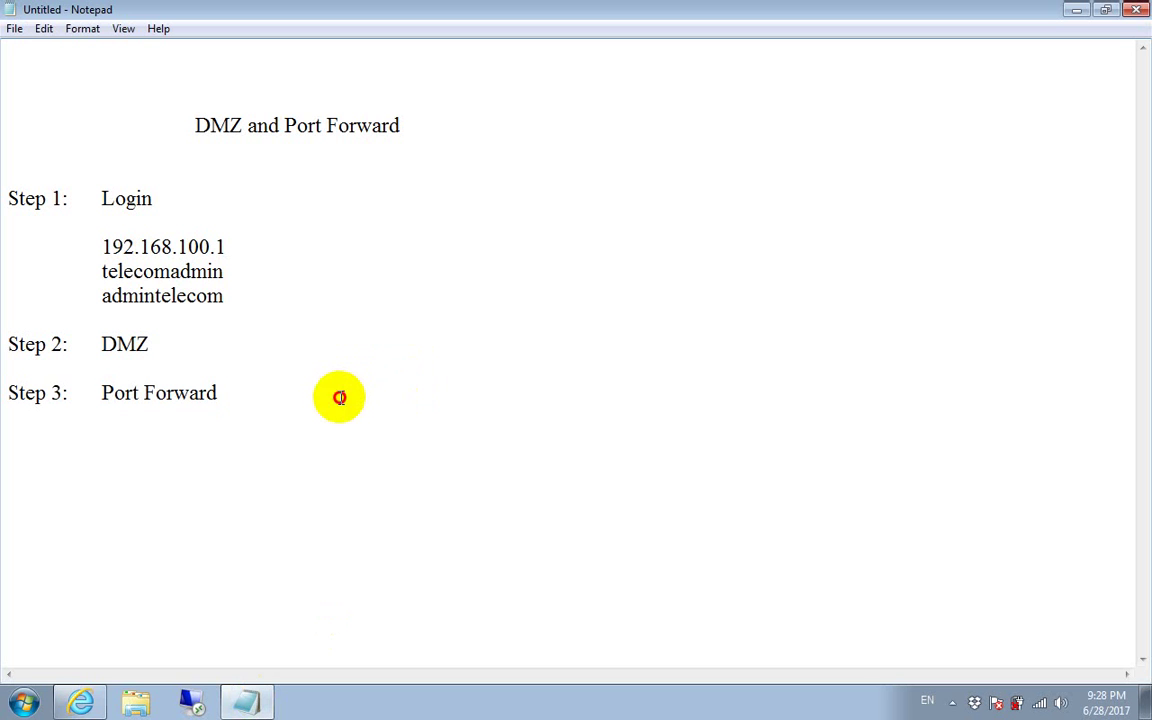
key("Return")
key("Return")
key("Tab")
type("OK")
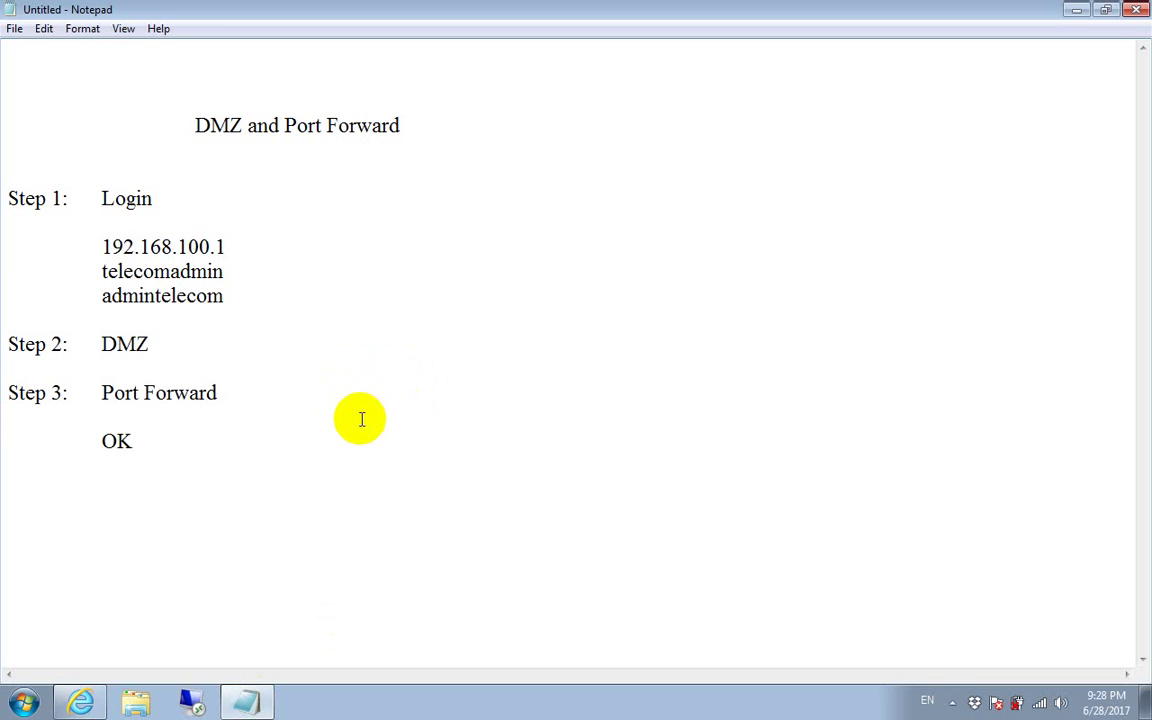
left_click(952, 702)
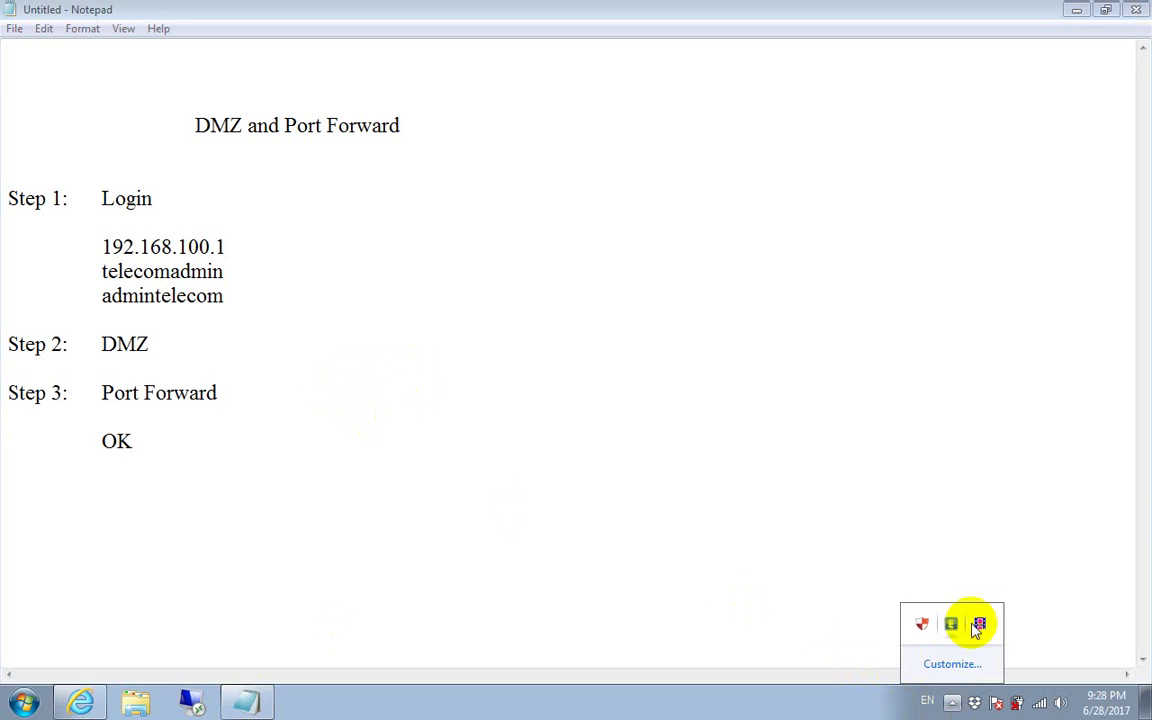